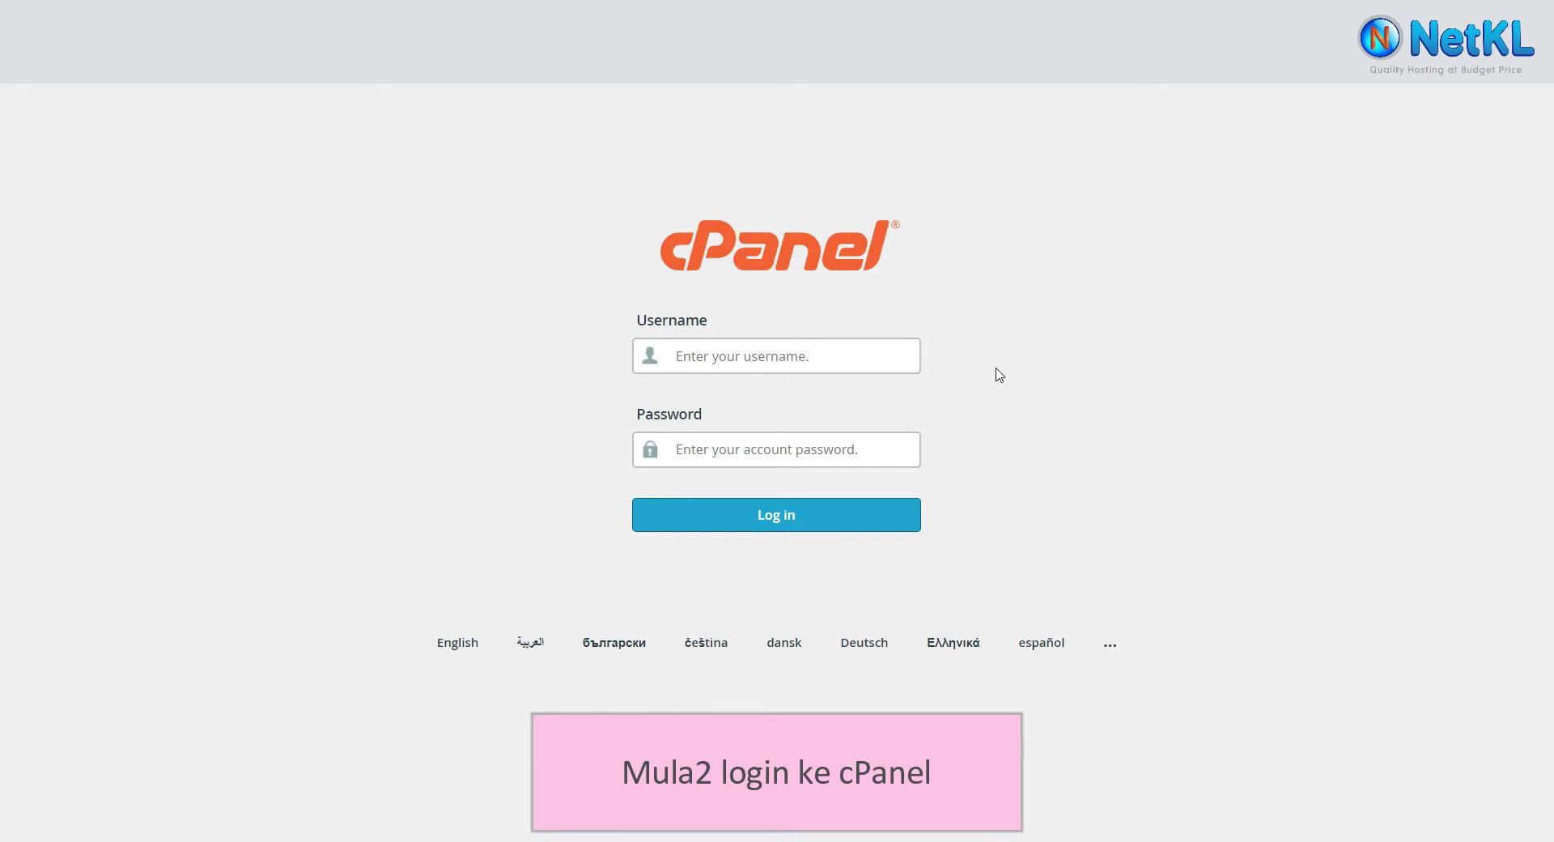
# Step: Log in to cPanel with the account username and password
pyautogui.write('netkldemo')
pyautogui.press('Tab')
pyautogui.write('*************')
pyautogui.press('Return')
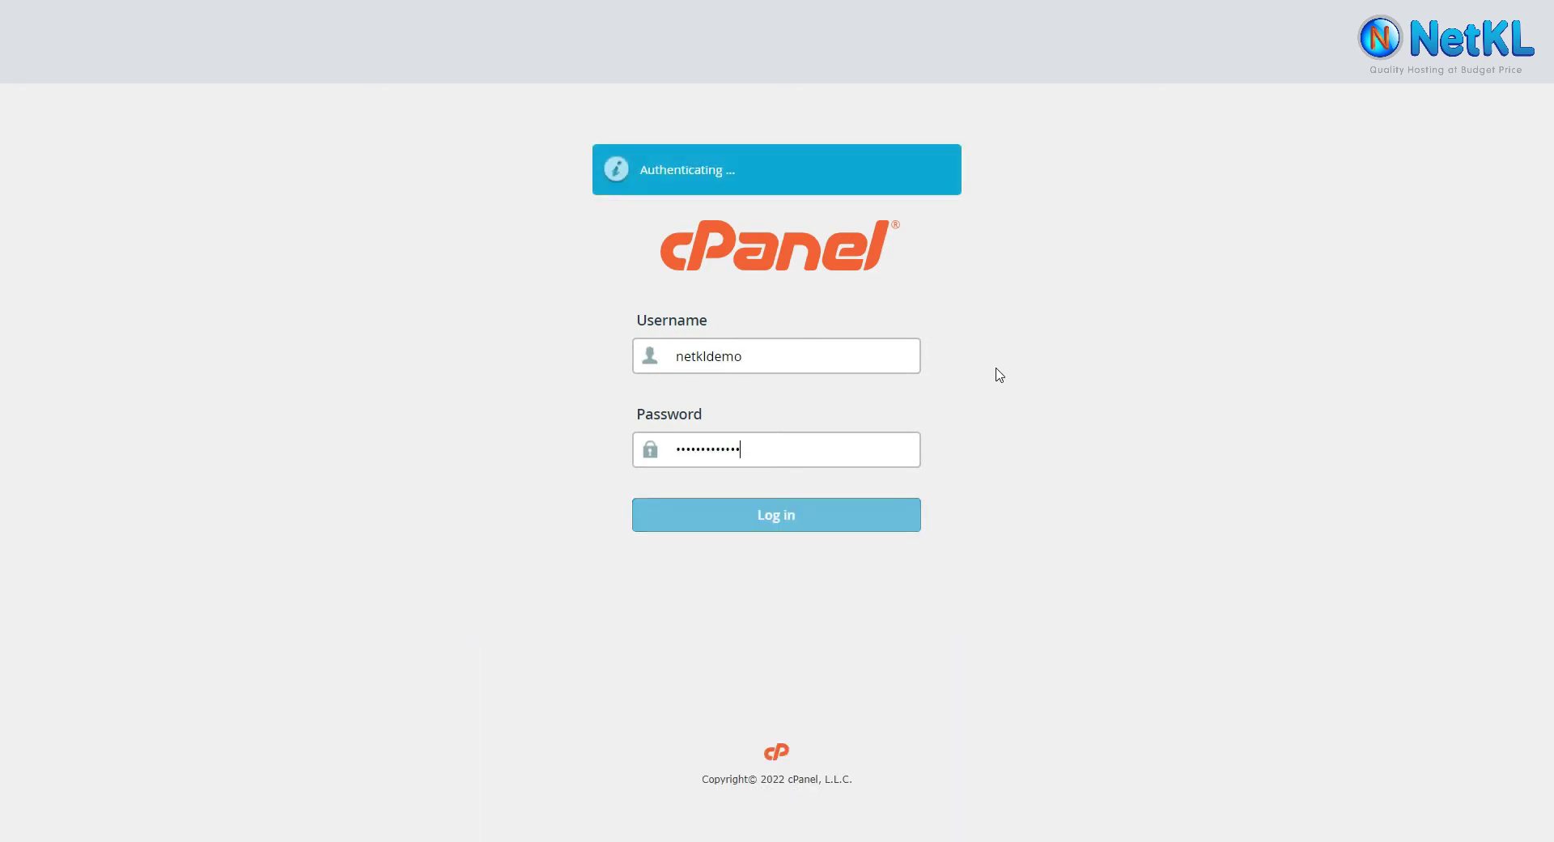
# Step: In File Manager, browse to public_html/keretaelektrik.com and select wp-config.php
pyautogui.scroll(-6, 2, 193)
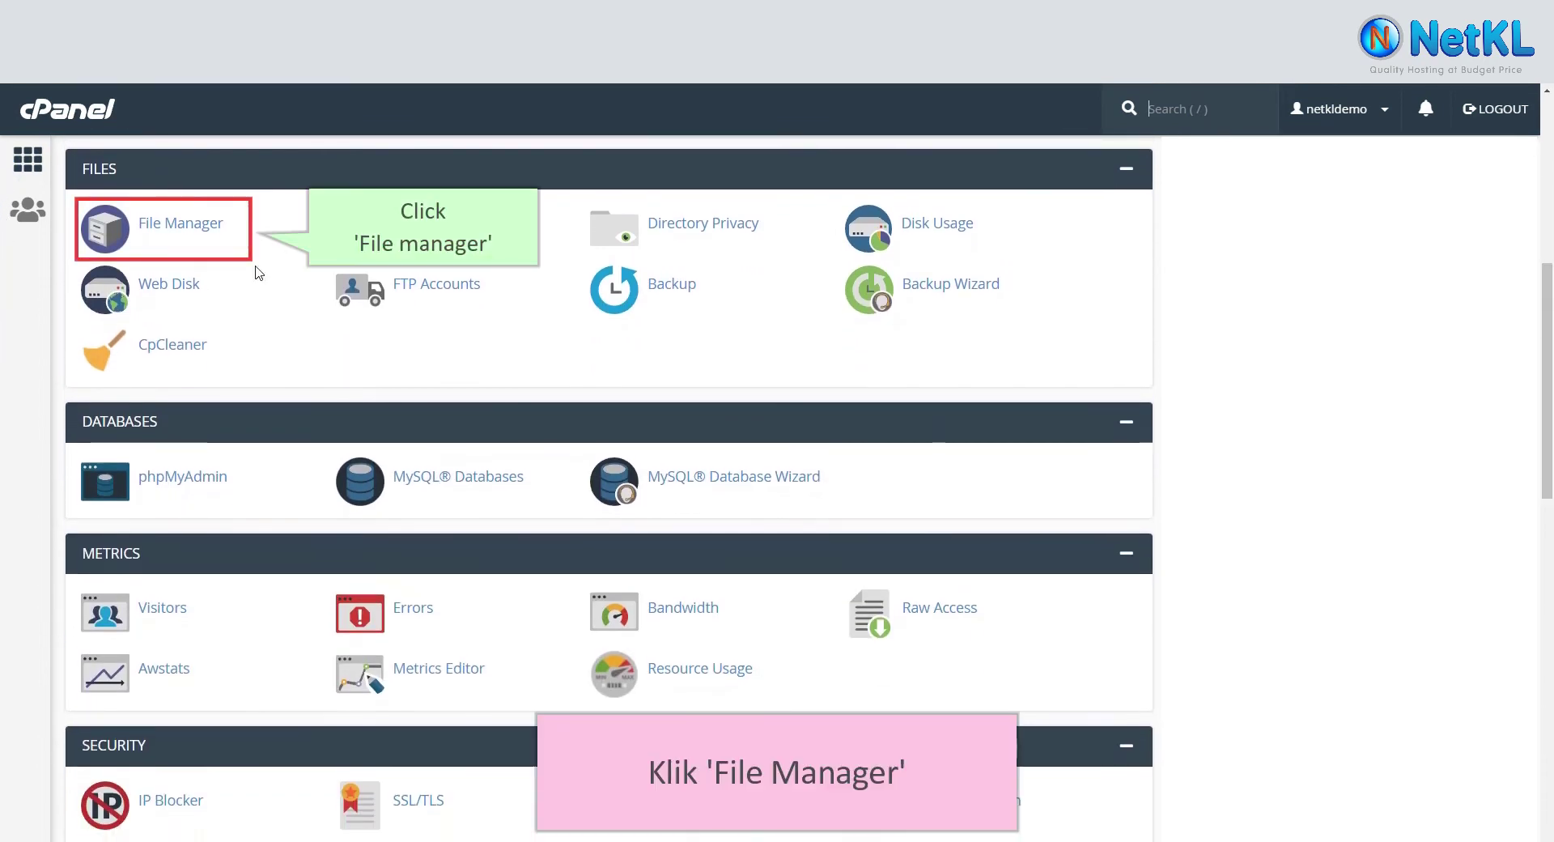
pyautogui.click(225, 236)
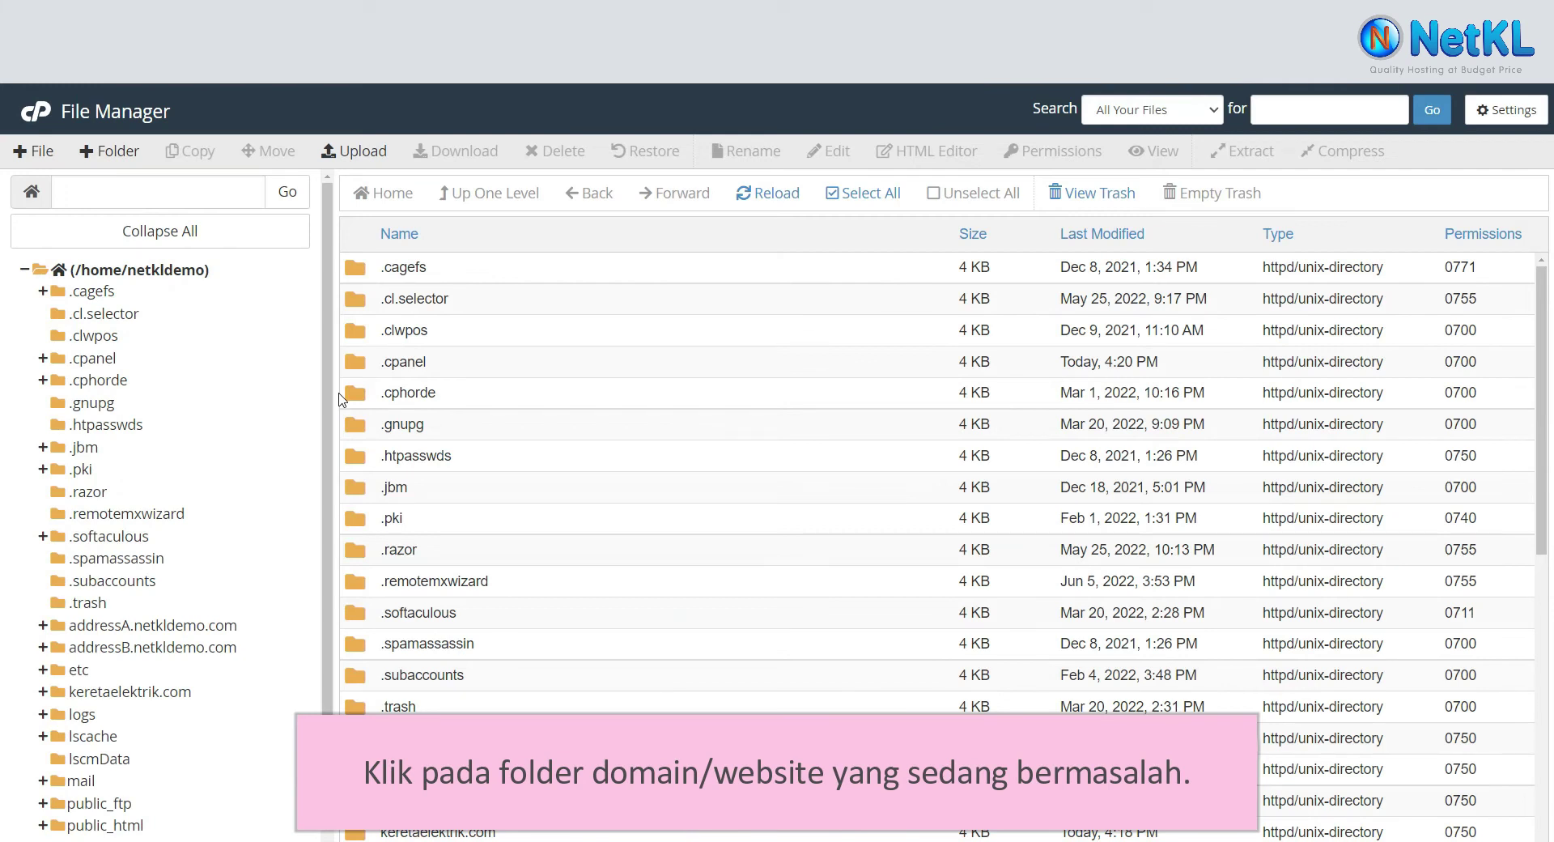
pyautogui.moveTo(338, 395); pyautogui.dragTo(335, 493)
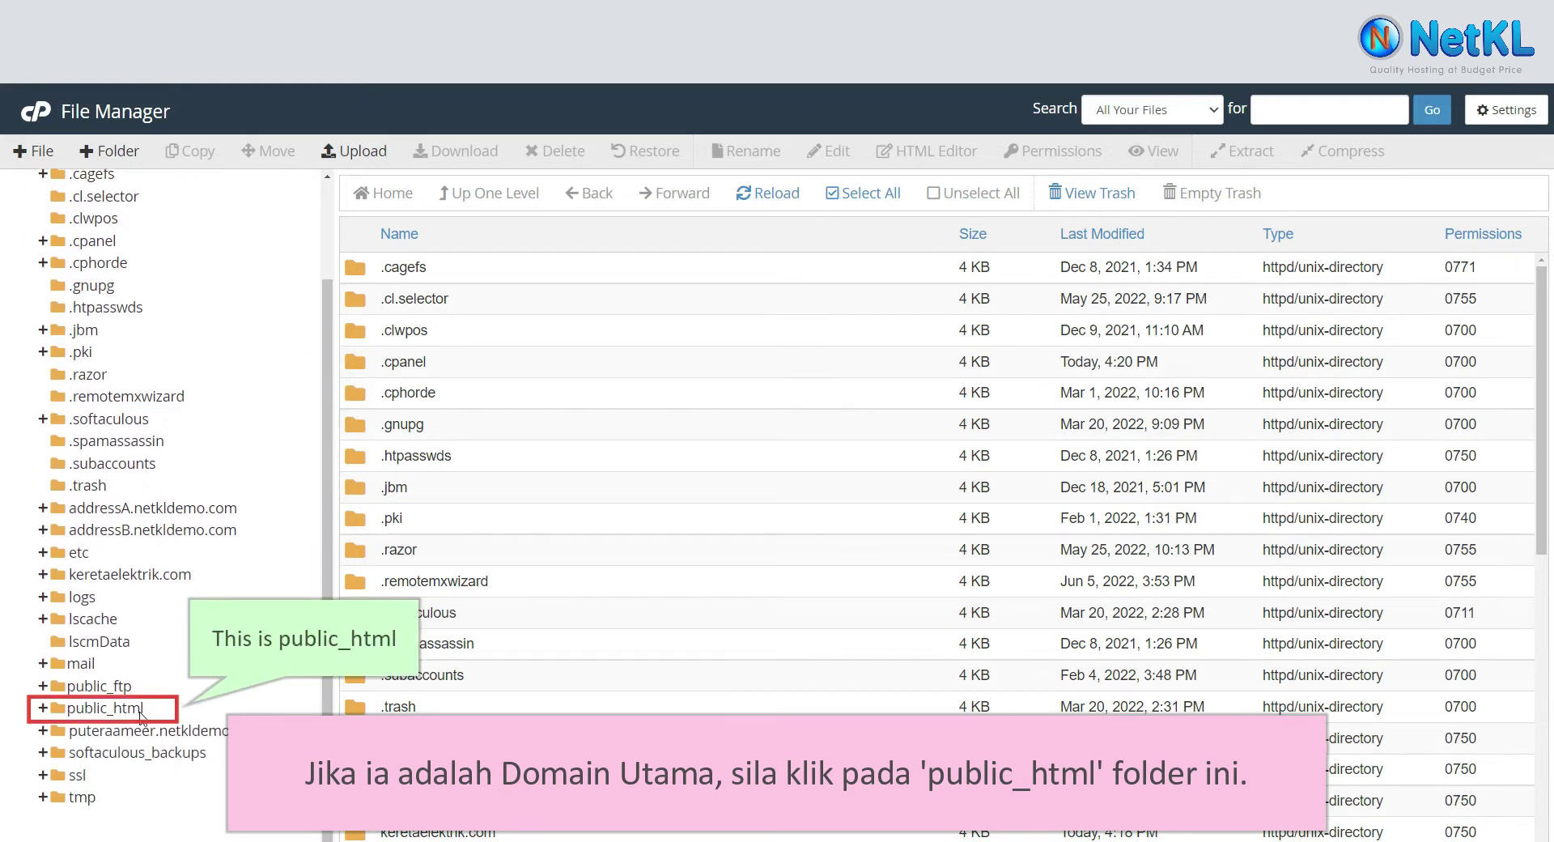
pyautogui.click(105, 708)
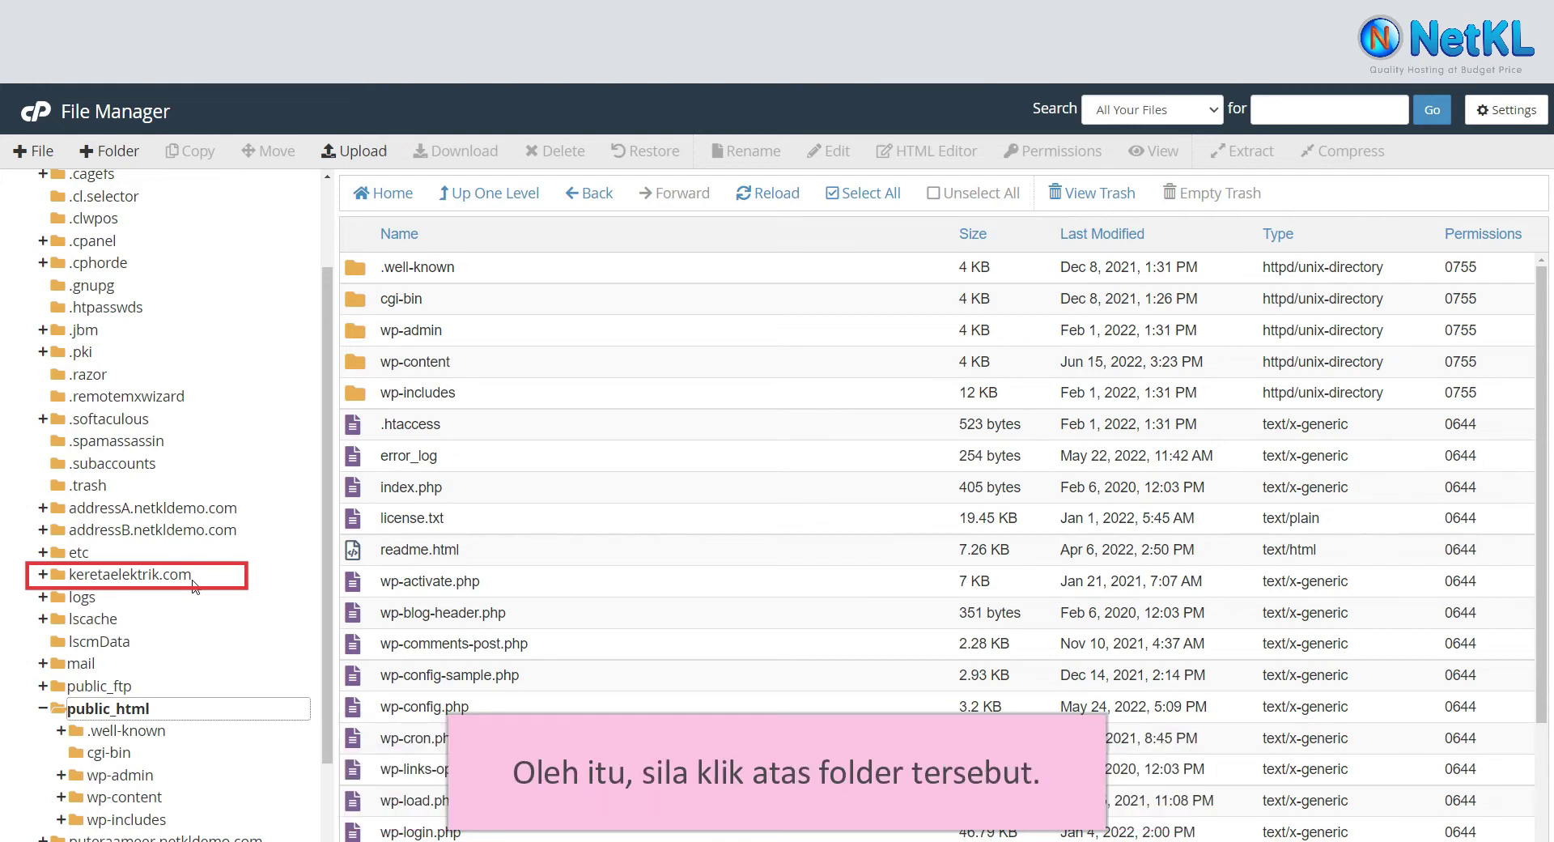
pyautogui.click(191, 579)
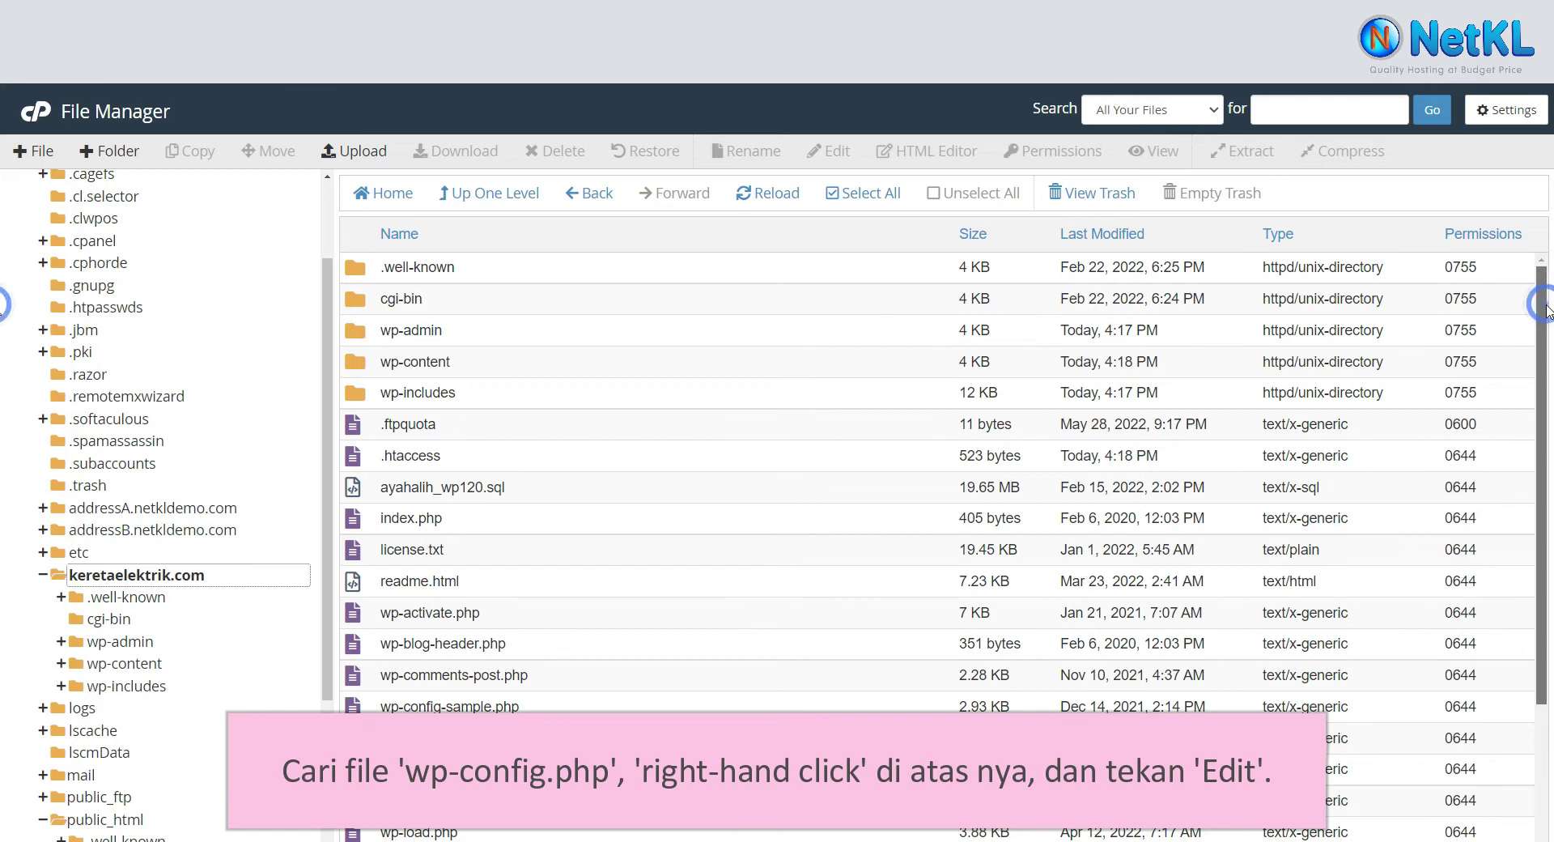
pyautogui.scroll(-3, 1542, 324)
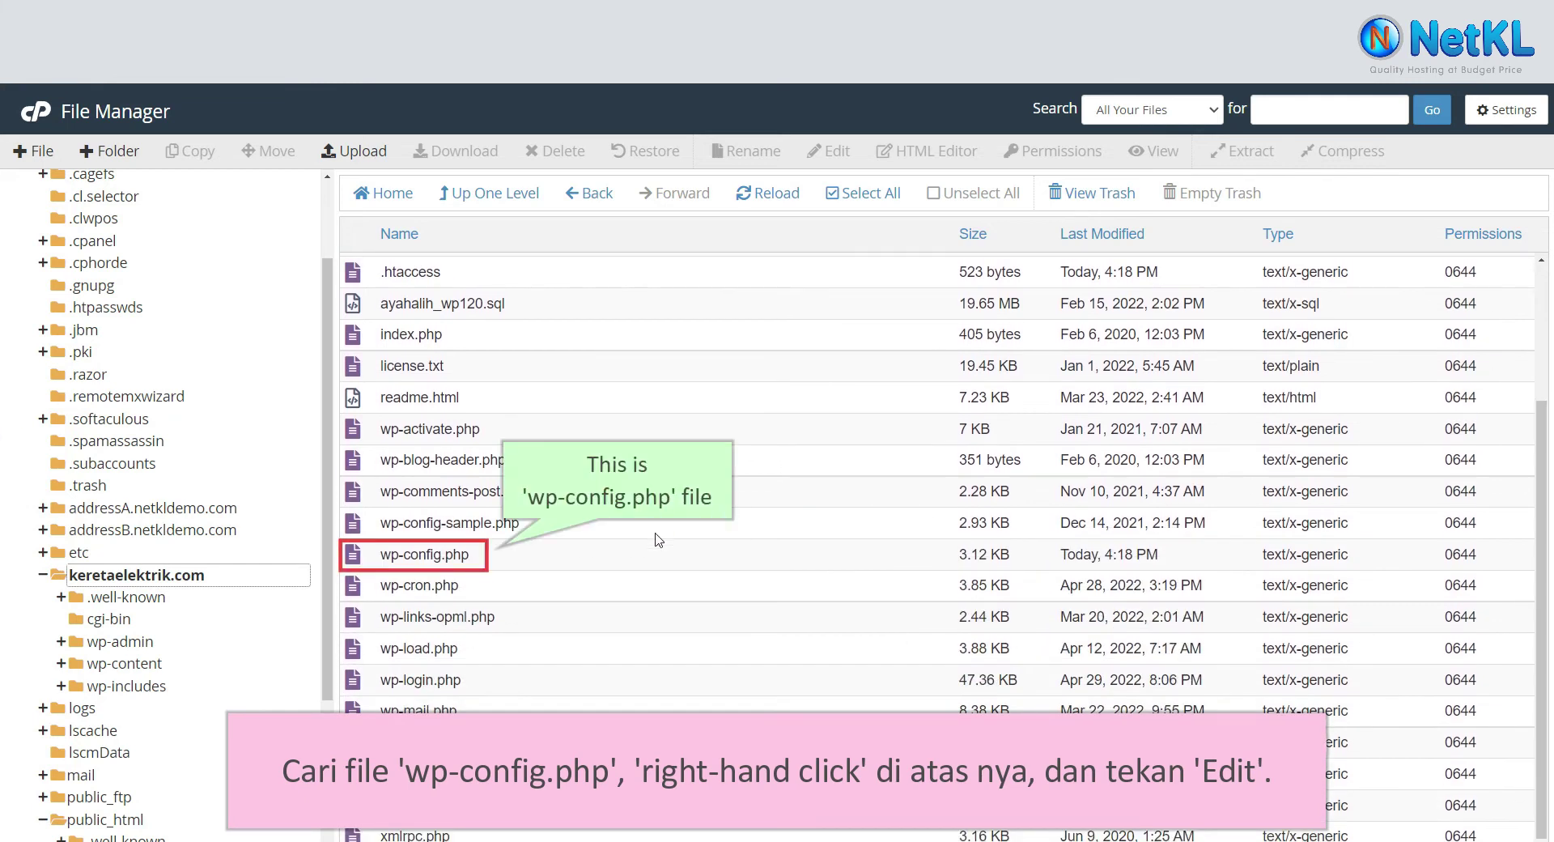
pyautogui.click(486, 566)
# Step: Open wp-config.php in the code editor and fold the opening comment block
pyautogui.rightClick(488, 567)
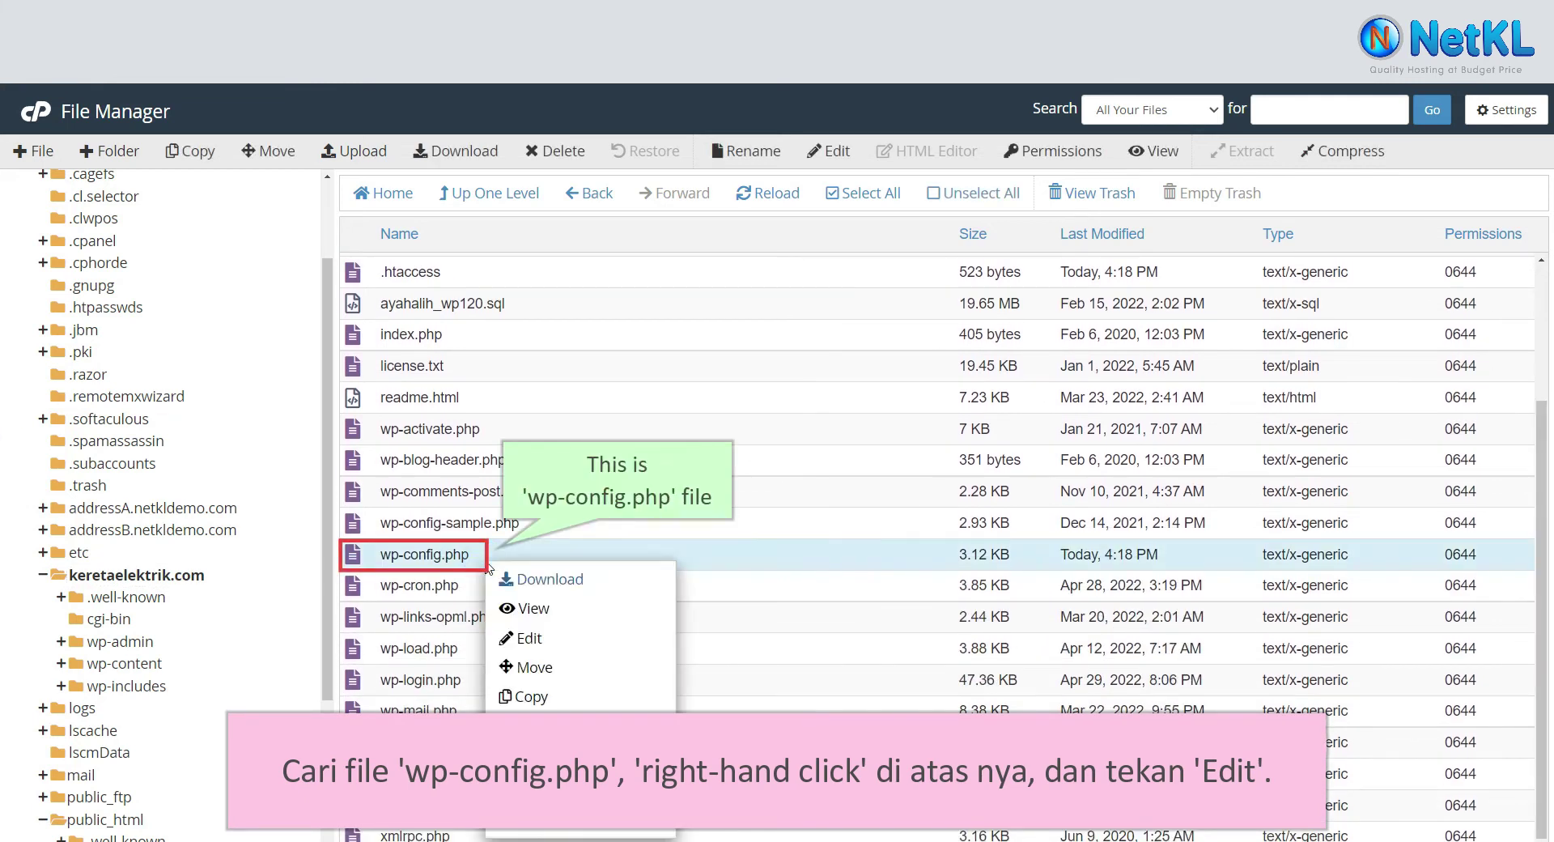
pyautogui.click(555, 641)
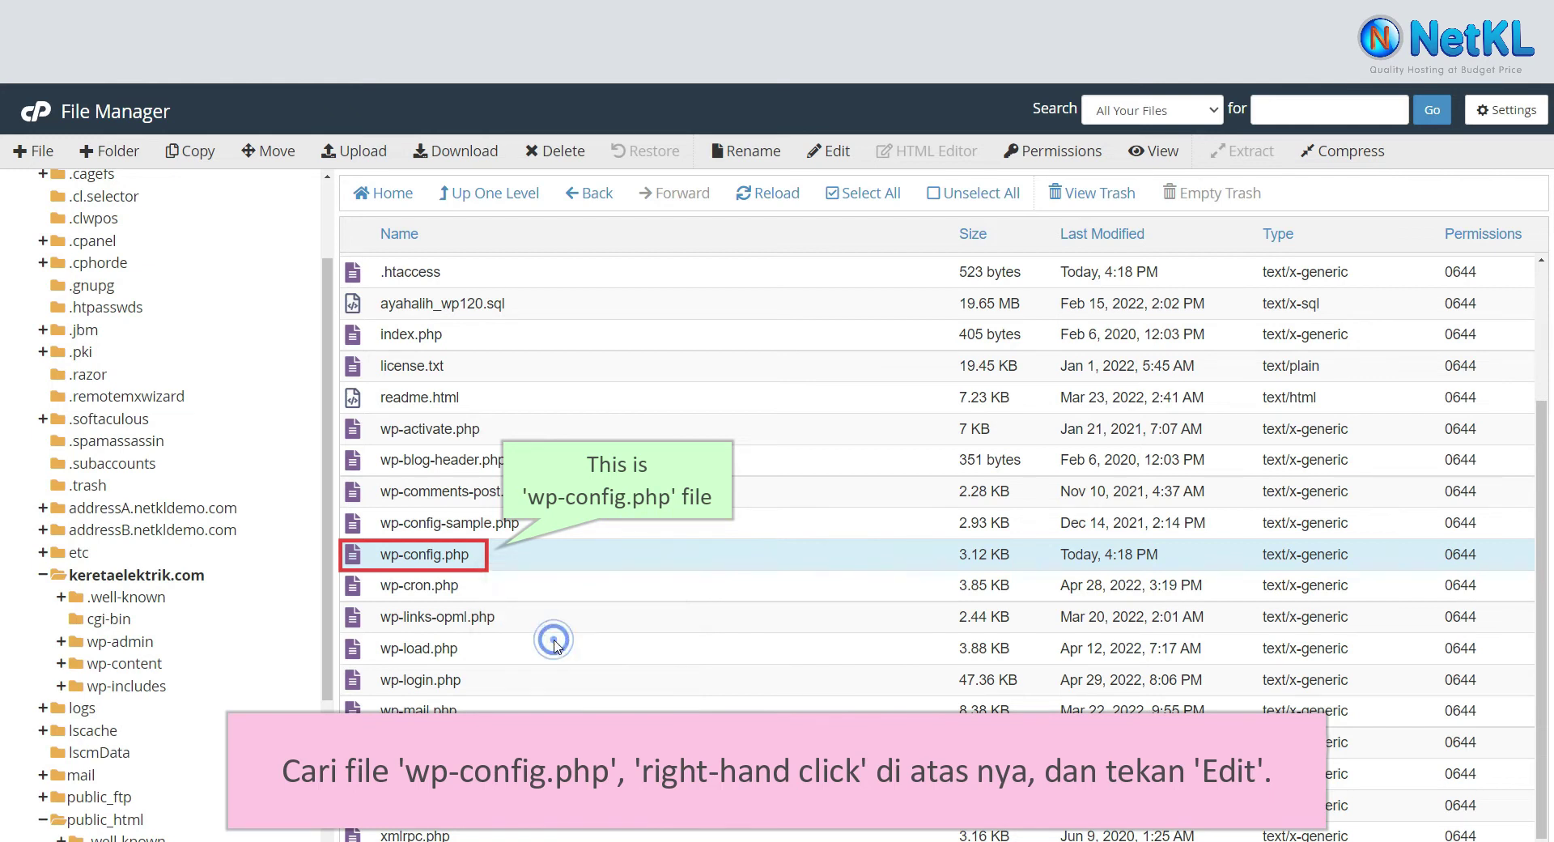
pyautogui.click(42, 202)
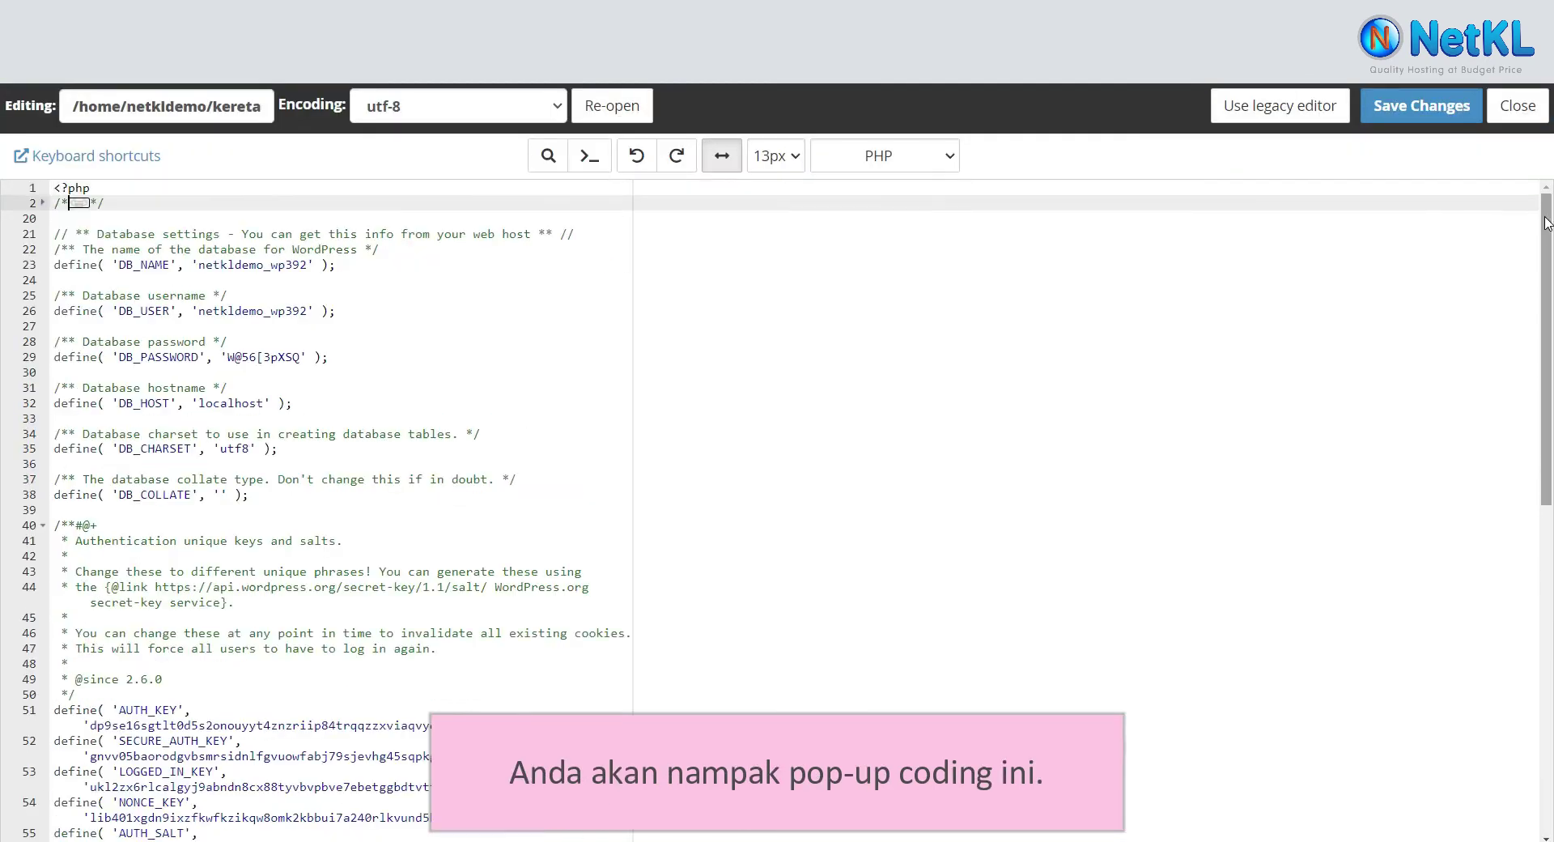
# Step: Change WP_DEBUG on line 82 from false to true and save the file
pyautogui.scroll(-5, 6, 227)
pyautogui.scroll(-5, 4, 361)
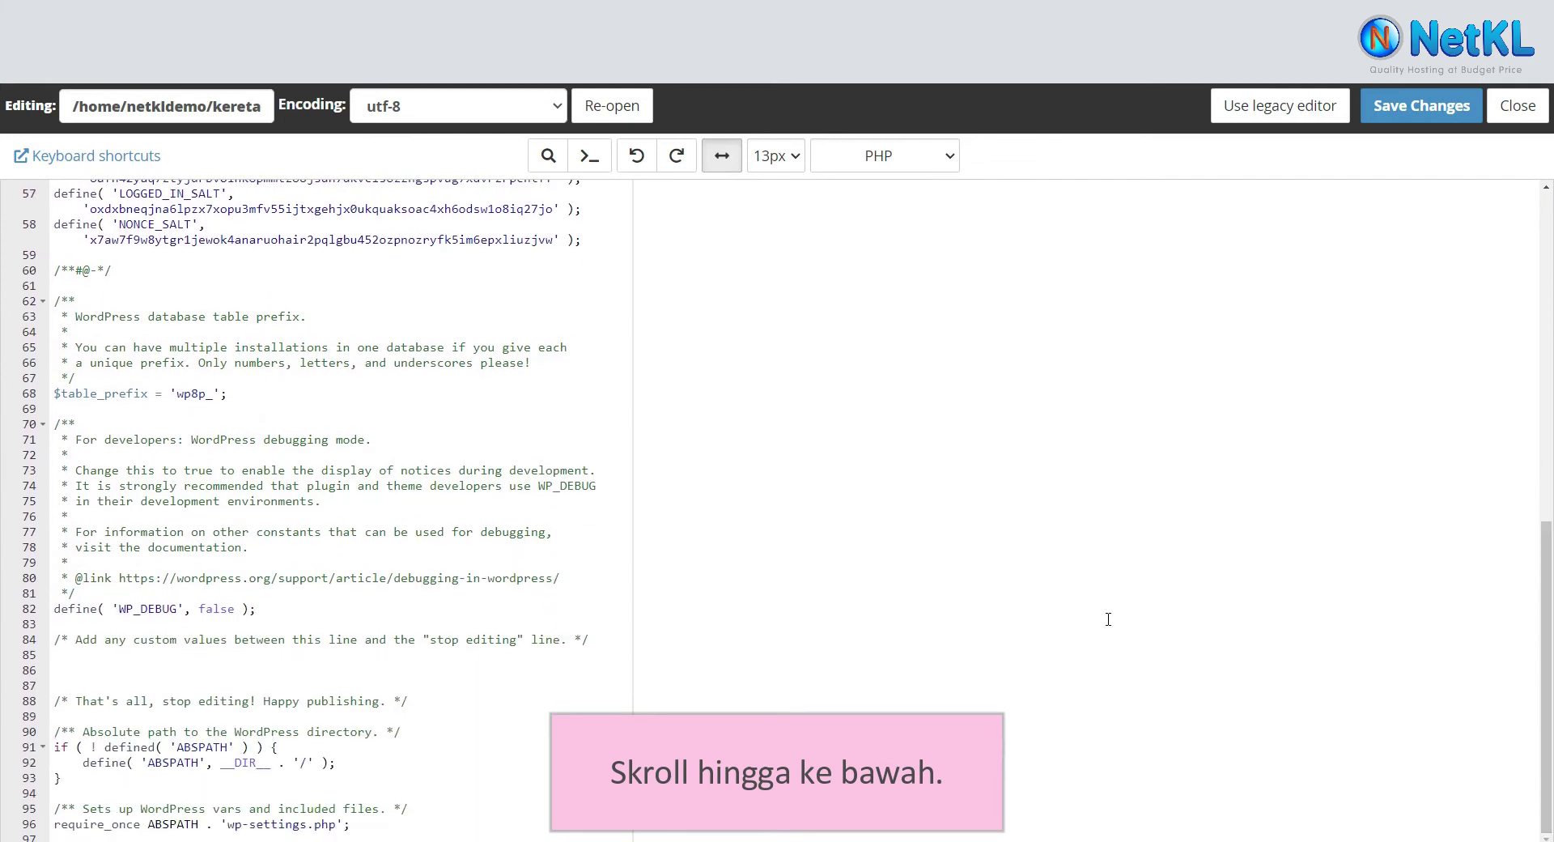
pyautogui.moveTo(53, 608); pyautogui.dragTo(256, 609)
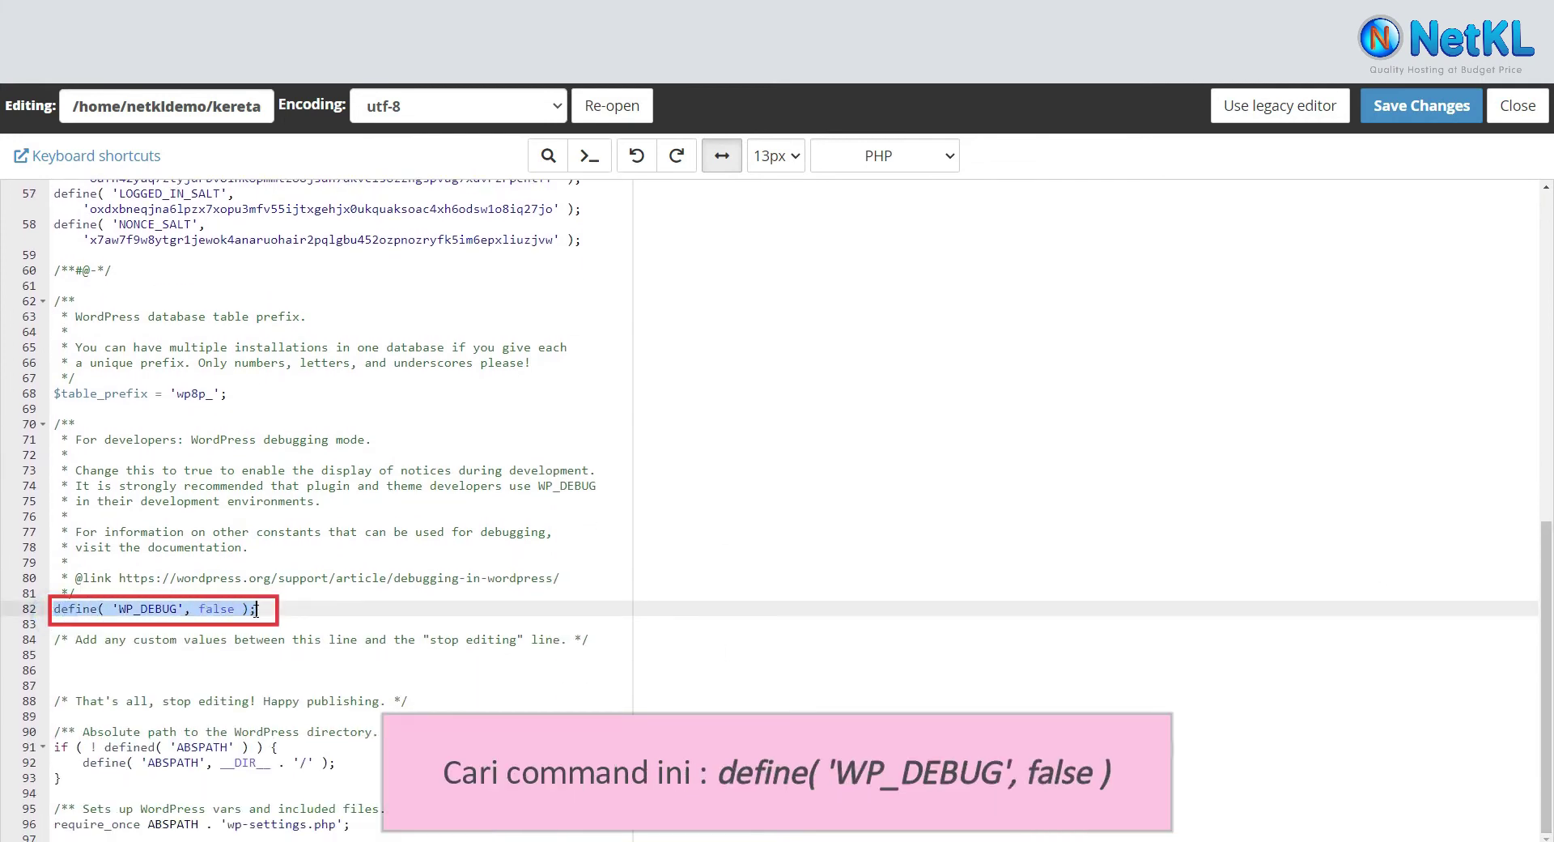
pyautogui.doubleClick(216, 609)
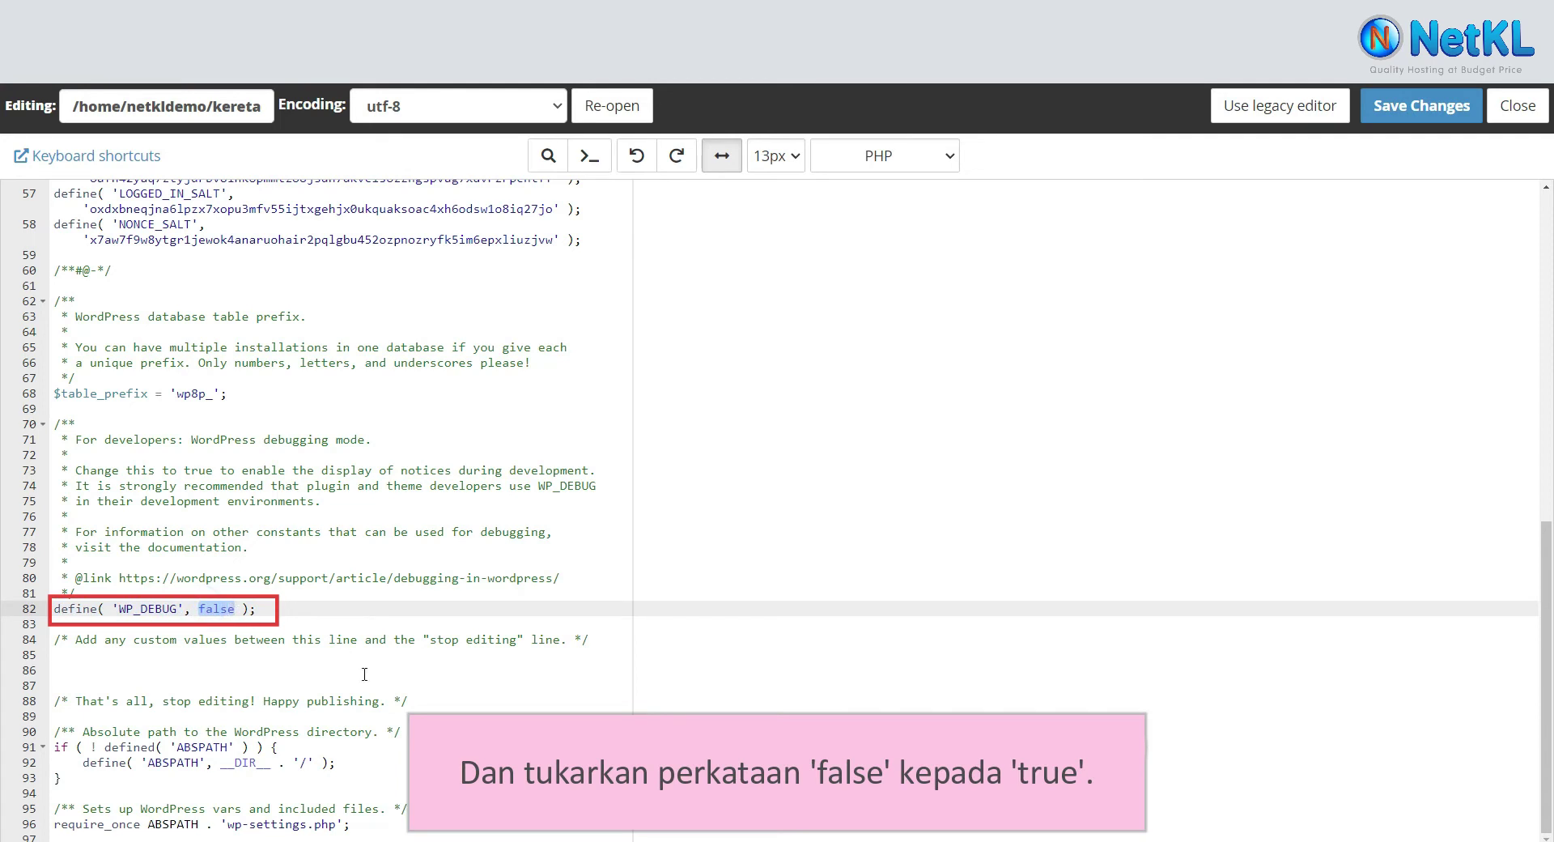
pyautogui.write('true')
pyautogui.click(1369, 122)
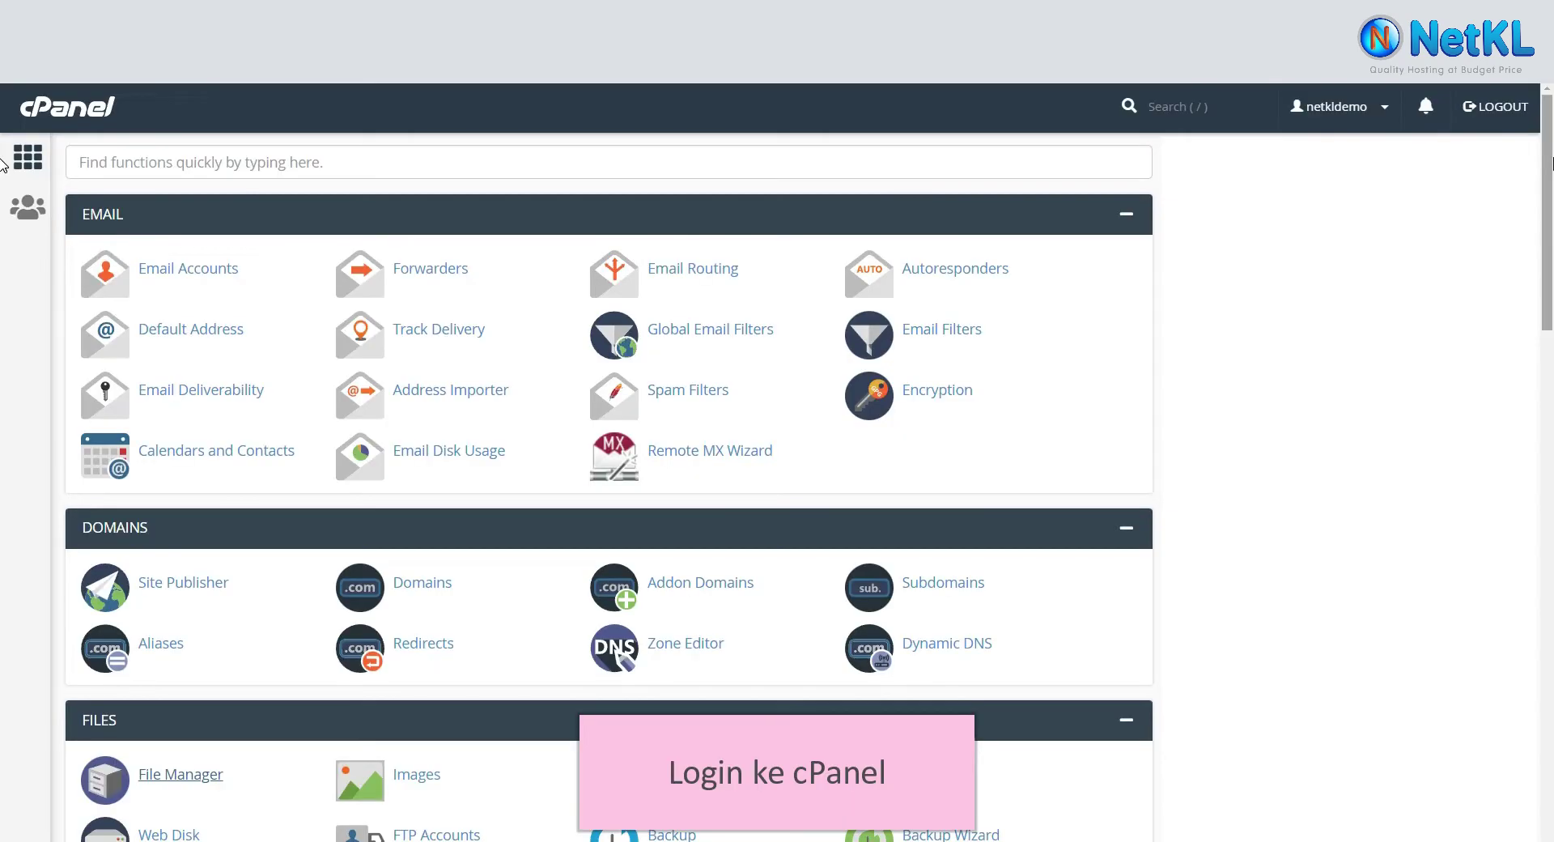
# Step: Browse File Manager to keretaelektrik.com/wp-content/plugins and select the ultimate-elementor folder
pyautogui.scroll(-6, 2, 307)
pyautogui.scroll(-1, 2, 307)
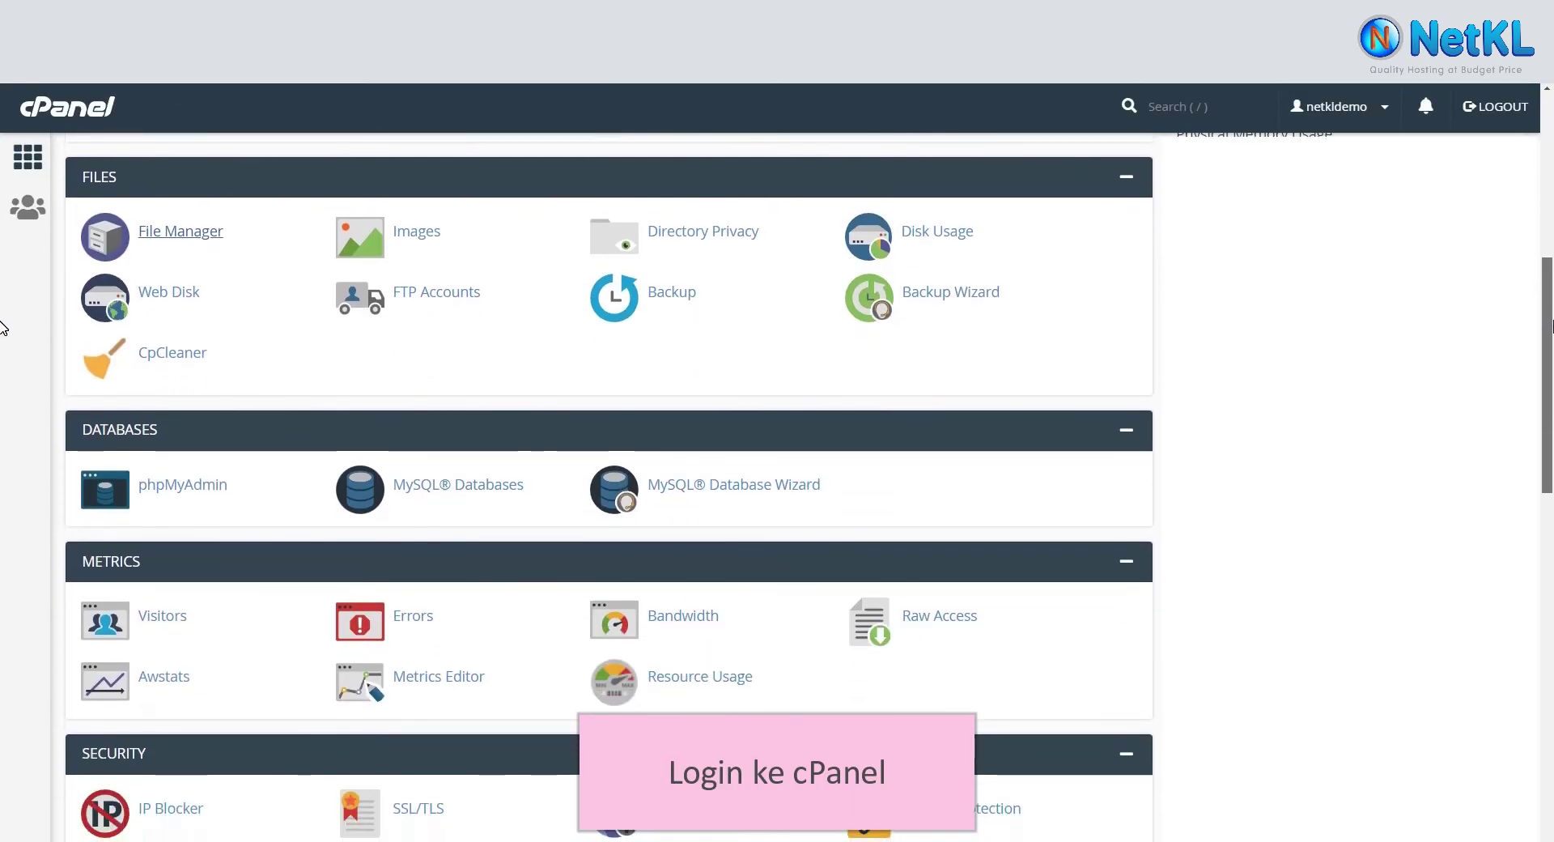
pyautogui.click(208, 253)
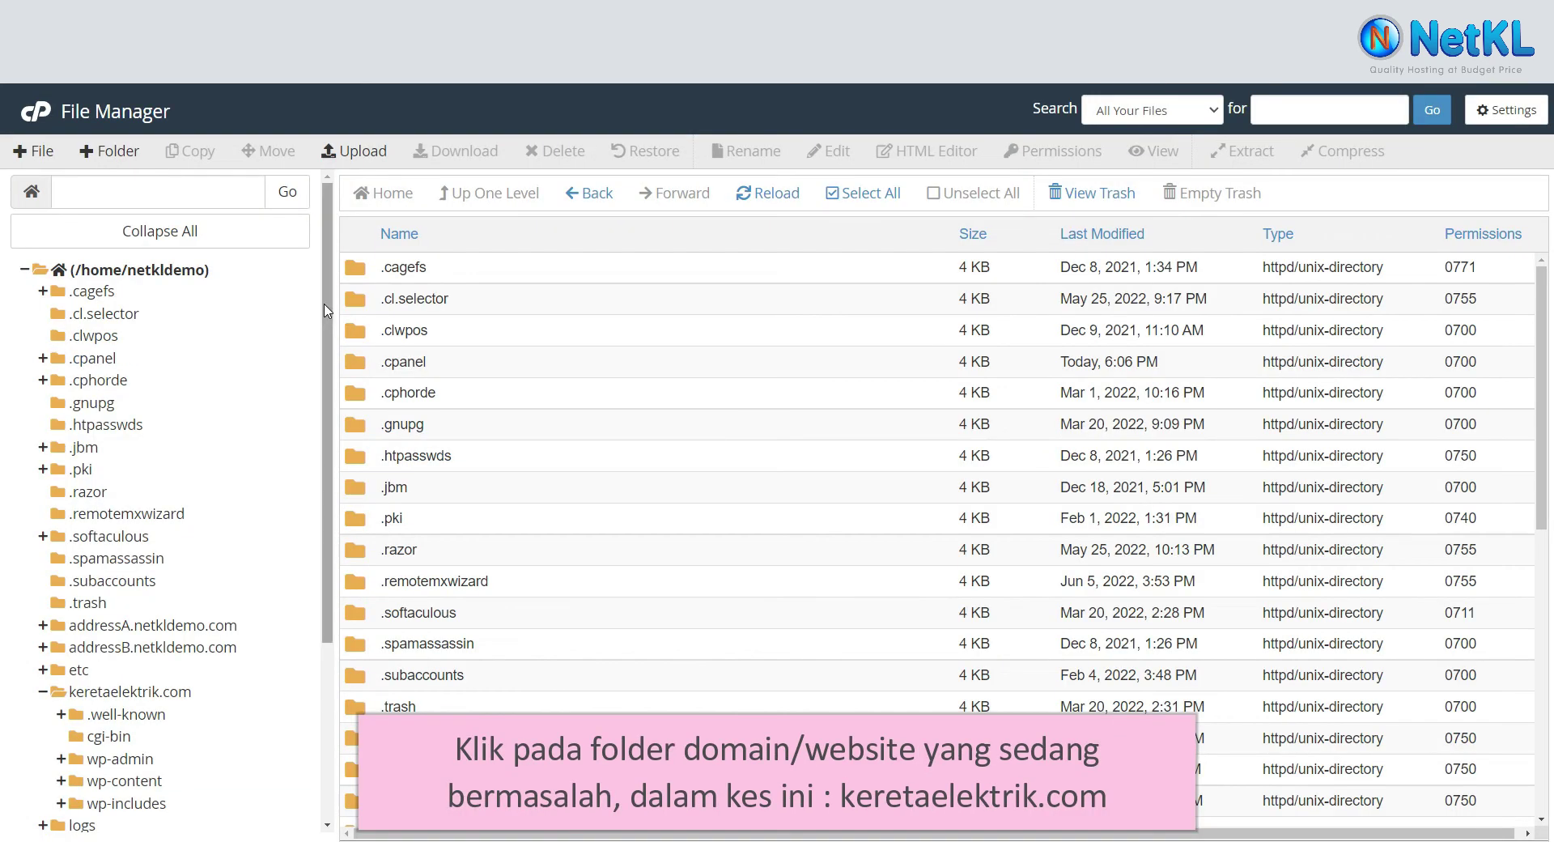
pyautogui.moveTo(326, 310); pyautogui.dragTo(353, 495)
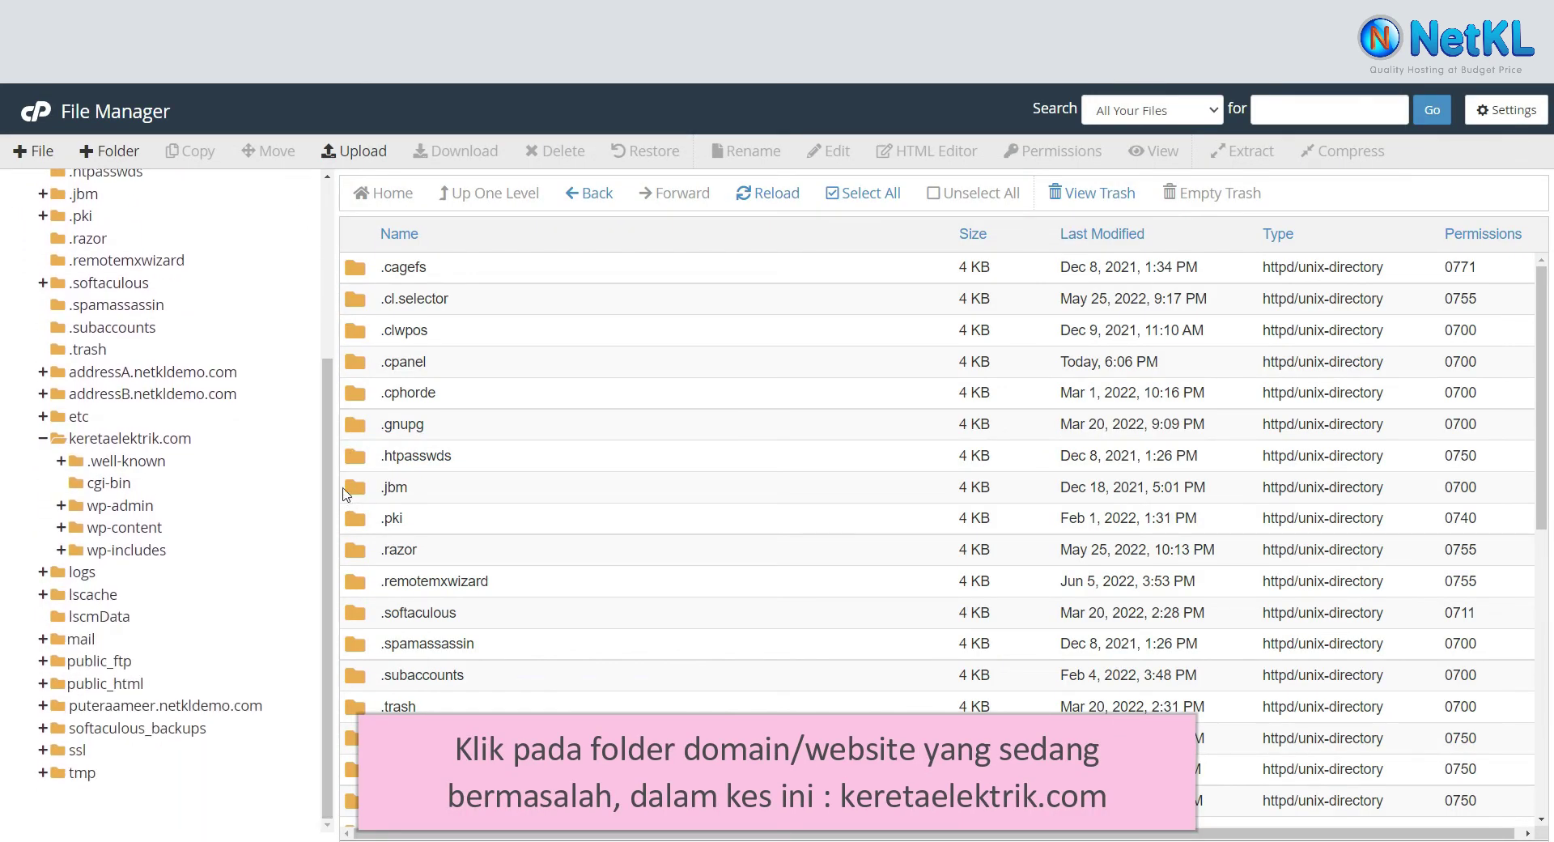
pyautogui.click(217, 446)
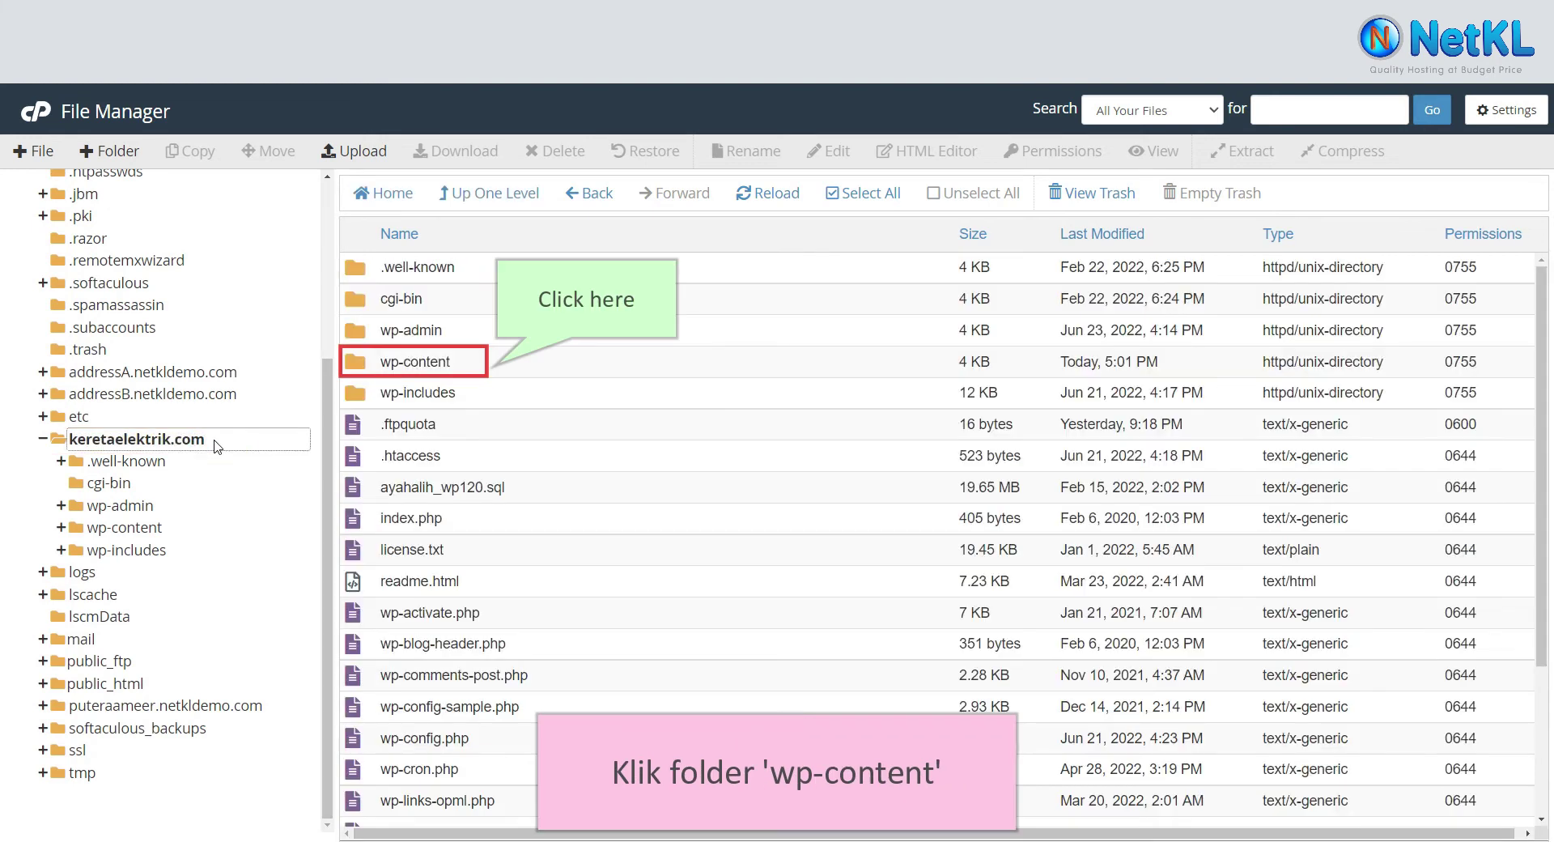
pyautogui.doubleClick(507, 371)
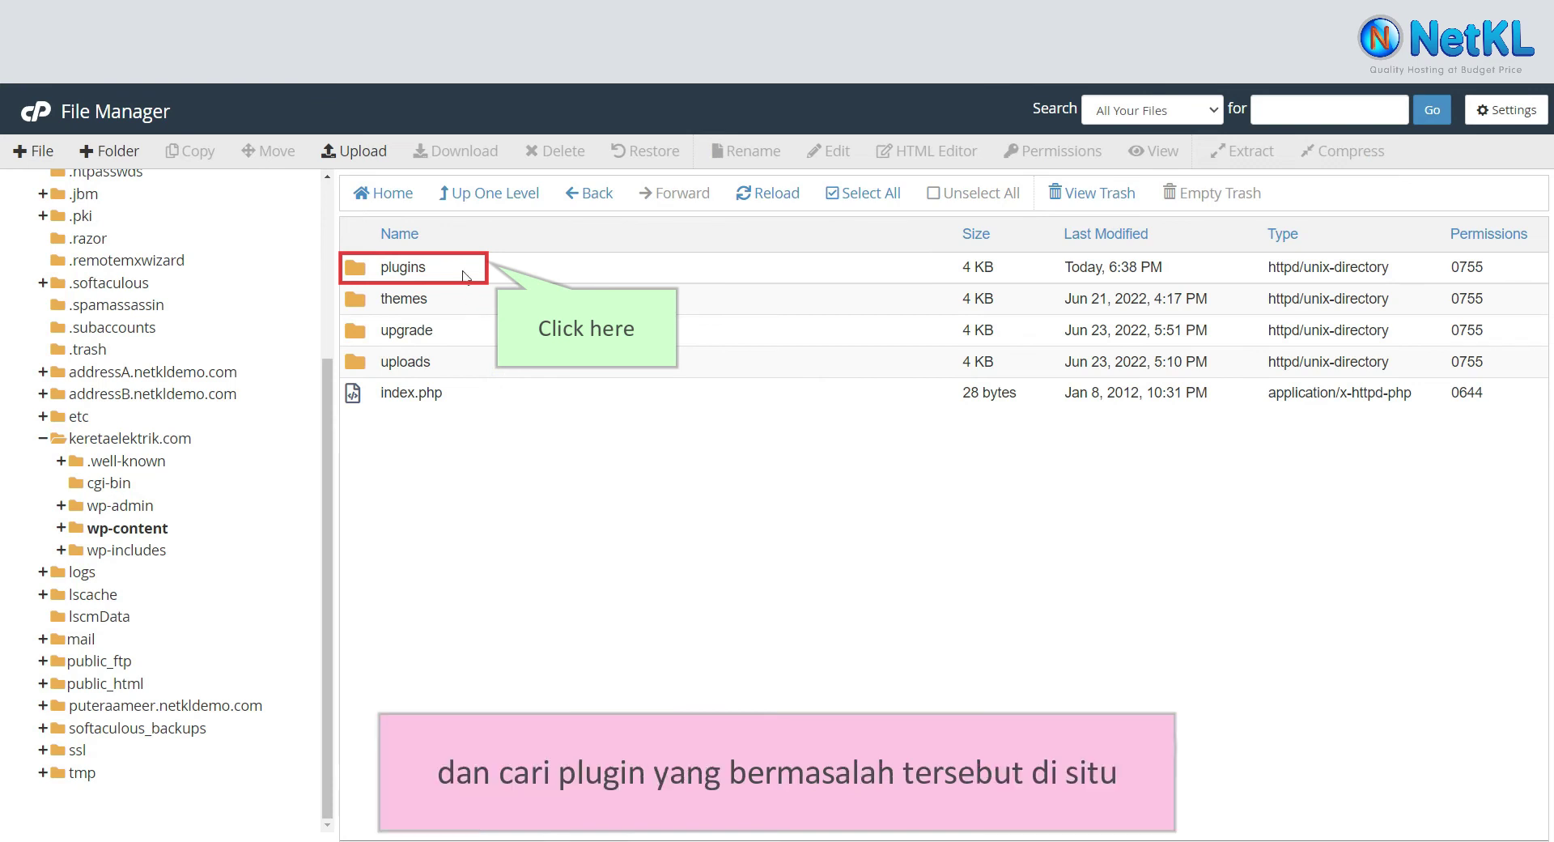
pyautogui.doubleClick(463, 273)
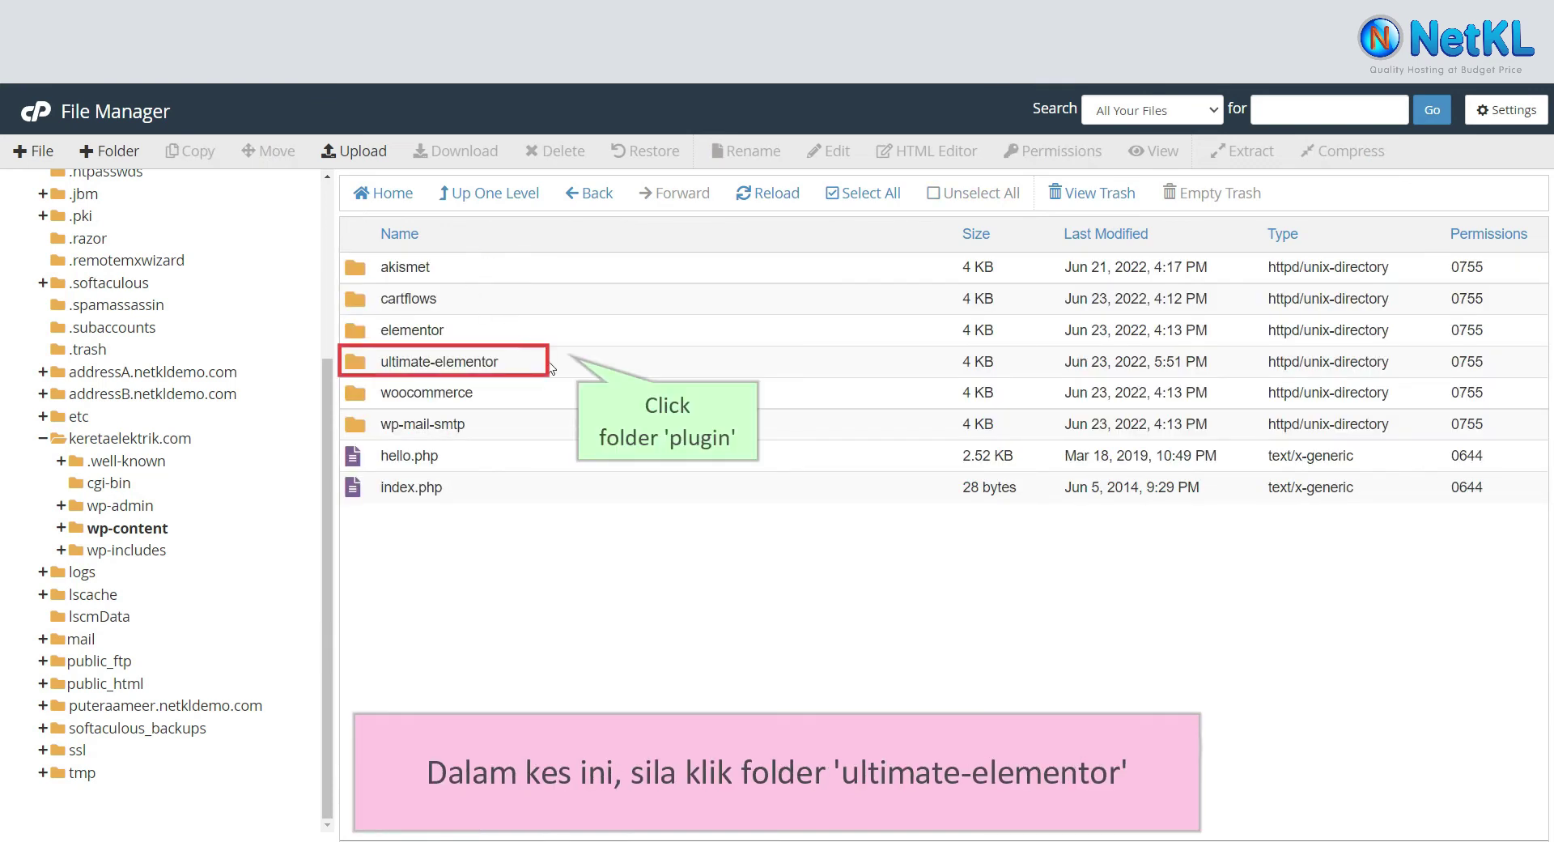
pyautogui.click(555, 371)
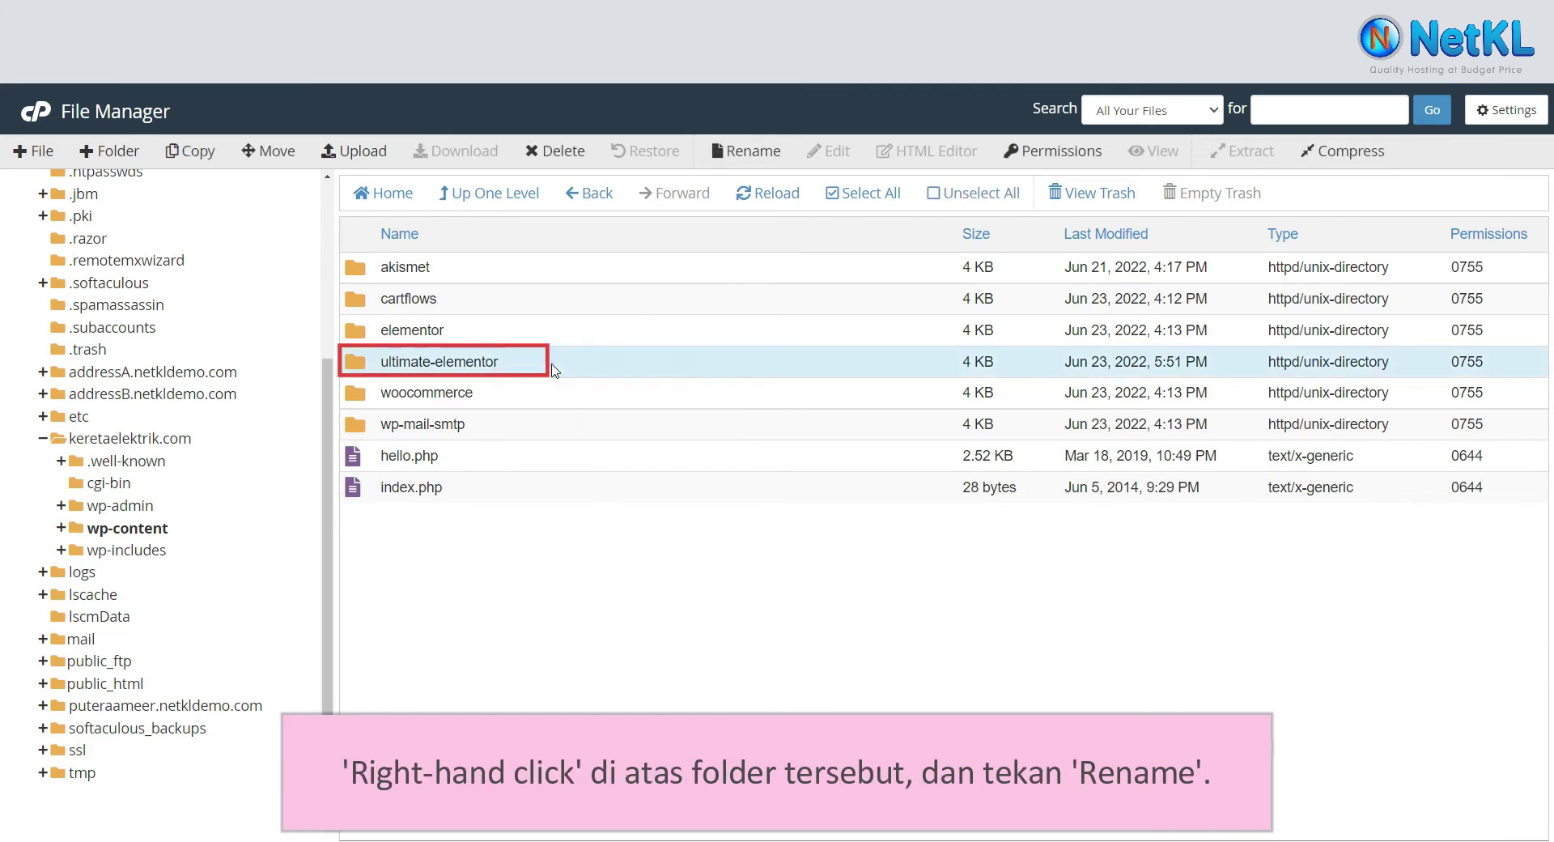
# Step: Append '-OLD' to the ultimate-elementor folder's name, renaming it ultimate-elementor-OLD
pyautogui.rightClick(554, 366)
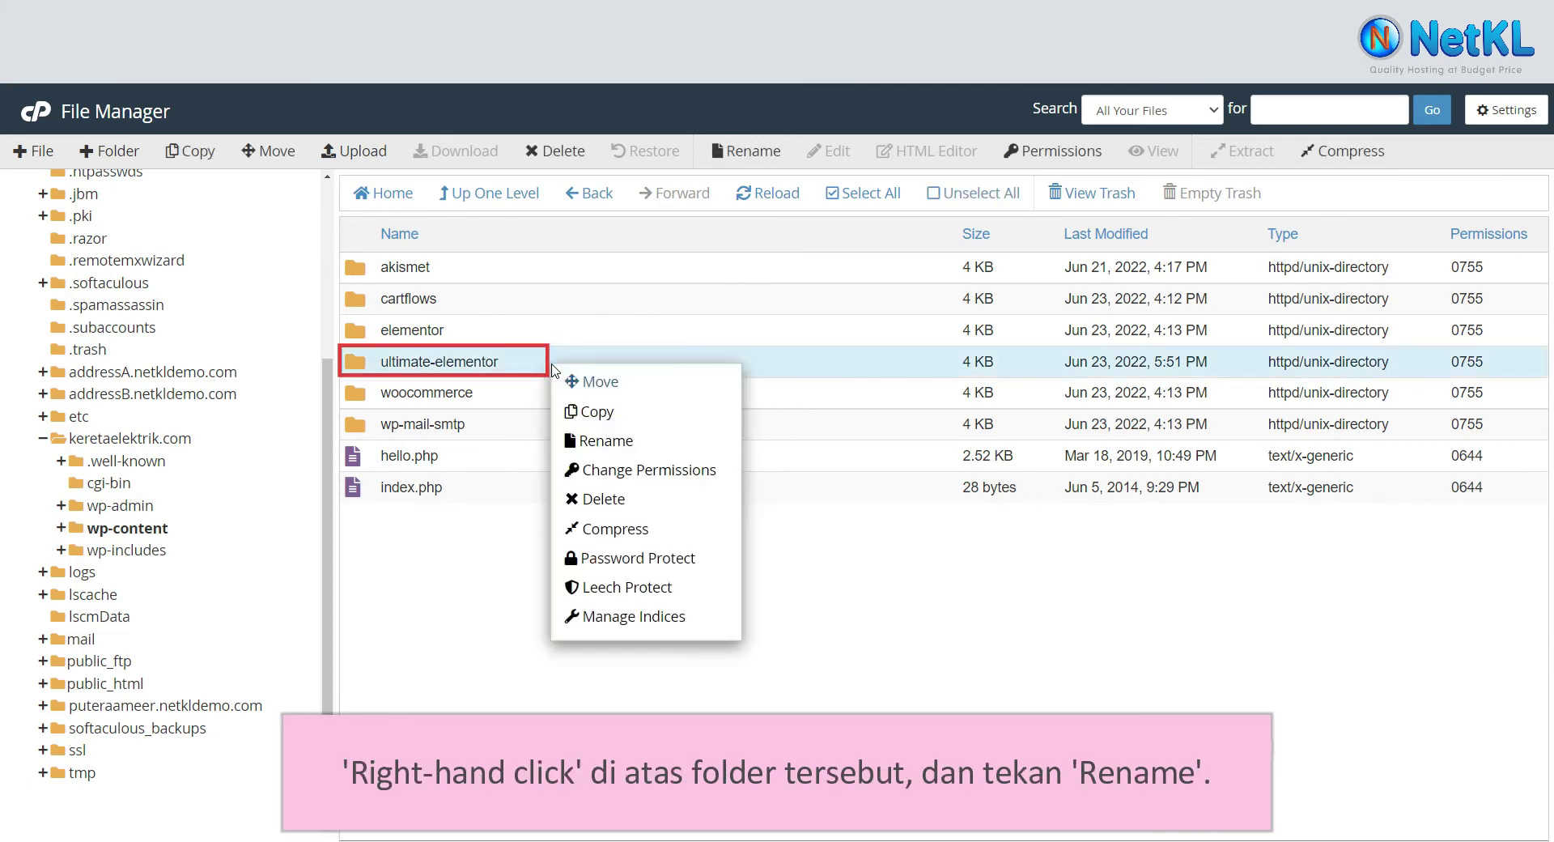
pyautogui.click(667, 450)
pyautogui.click(689, 479)
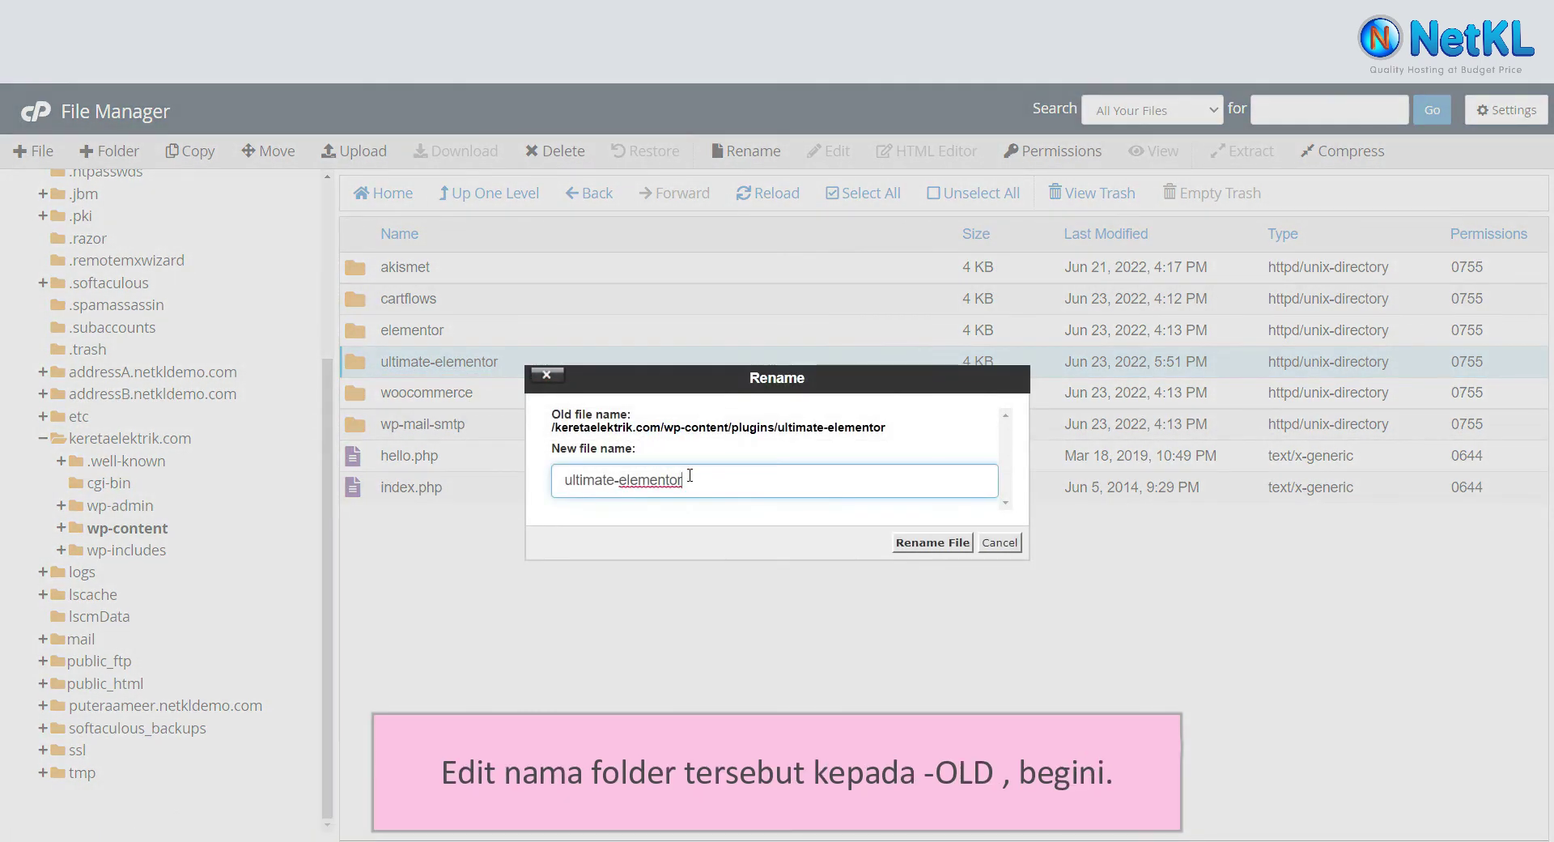
pyautogui.write('-OLD')
pyautogui.click(900, 554)
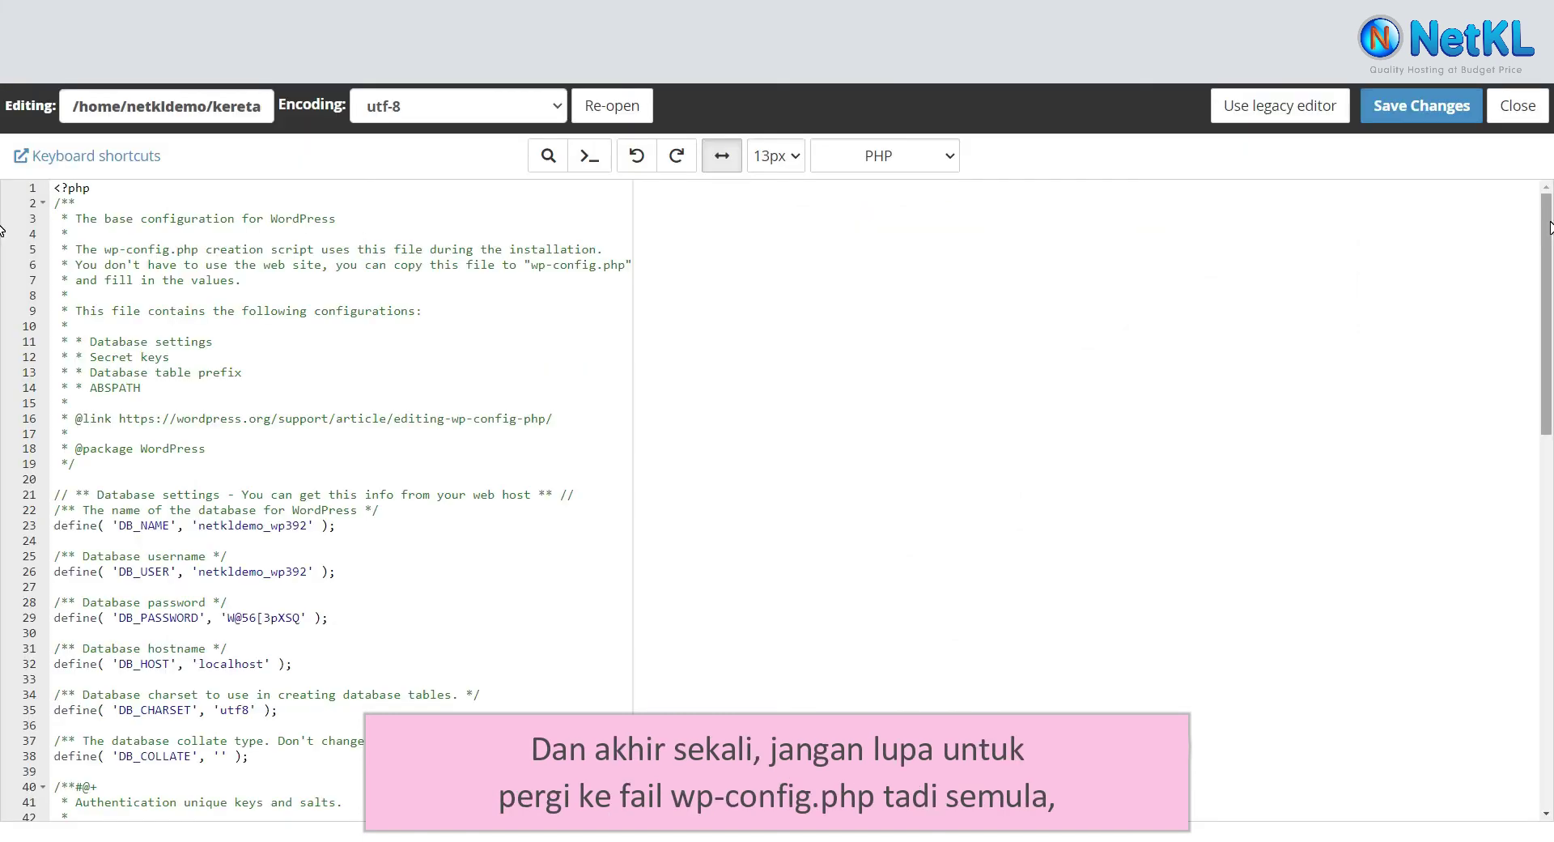
# Step: Replace true with false for WP_DEBUG on line 82 and save wp-config.php
pyautogui.moveTo(1550, 227); pyautogui.dragTo(1550, 616)
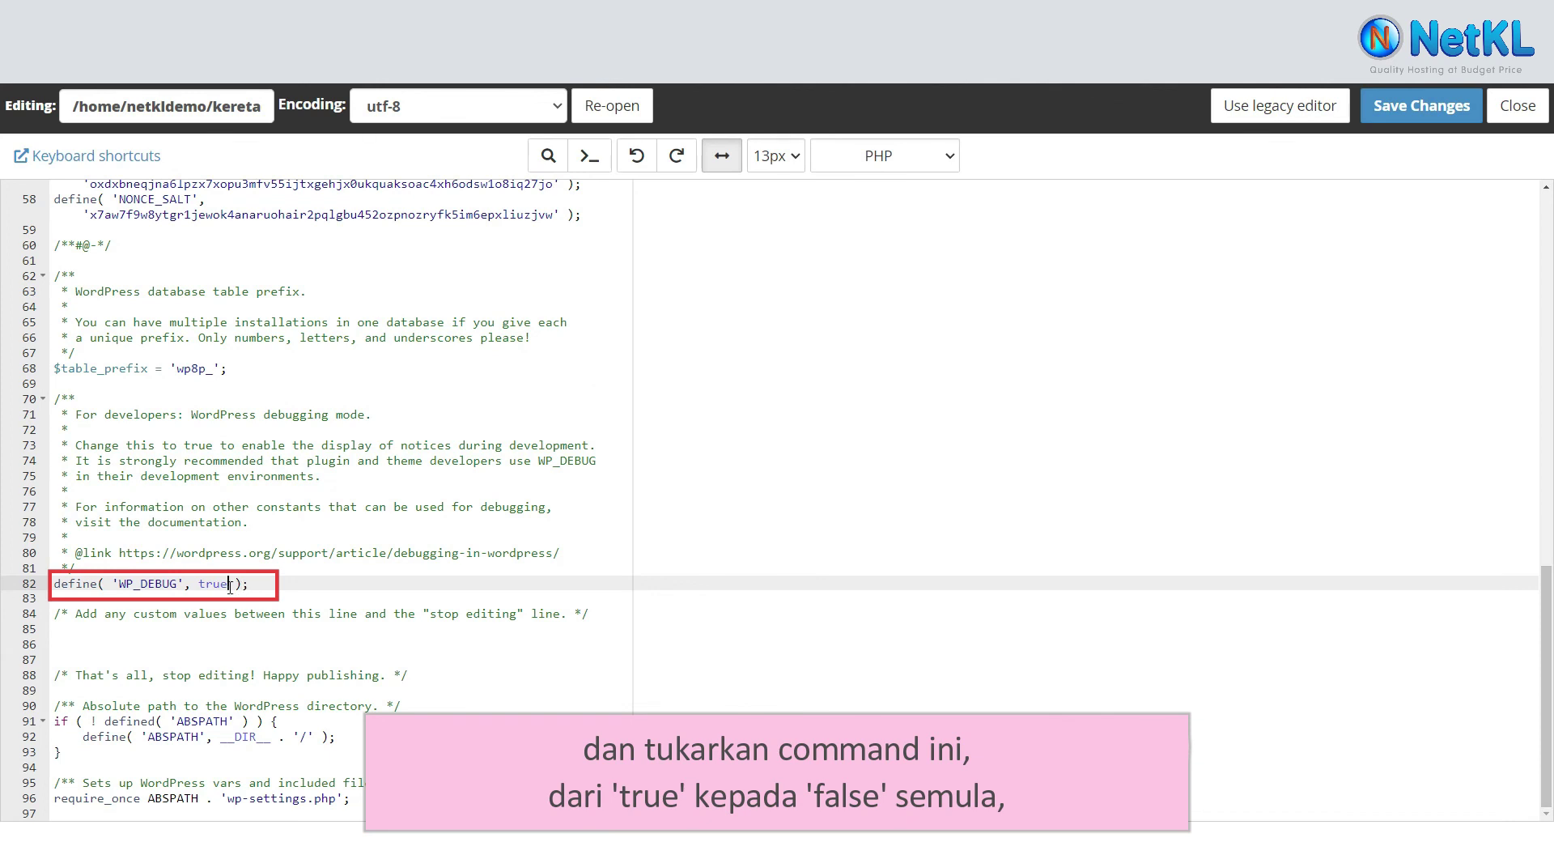
pyautogui.press('BackSpace')
pyautogui.press('BackSpace')
pyautogui.press('BackSpace')
pyautogui.press('BackSpace')
pyautogui.write('false')
pyautogui.click(1374, 130)
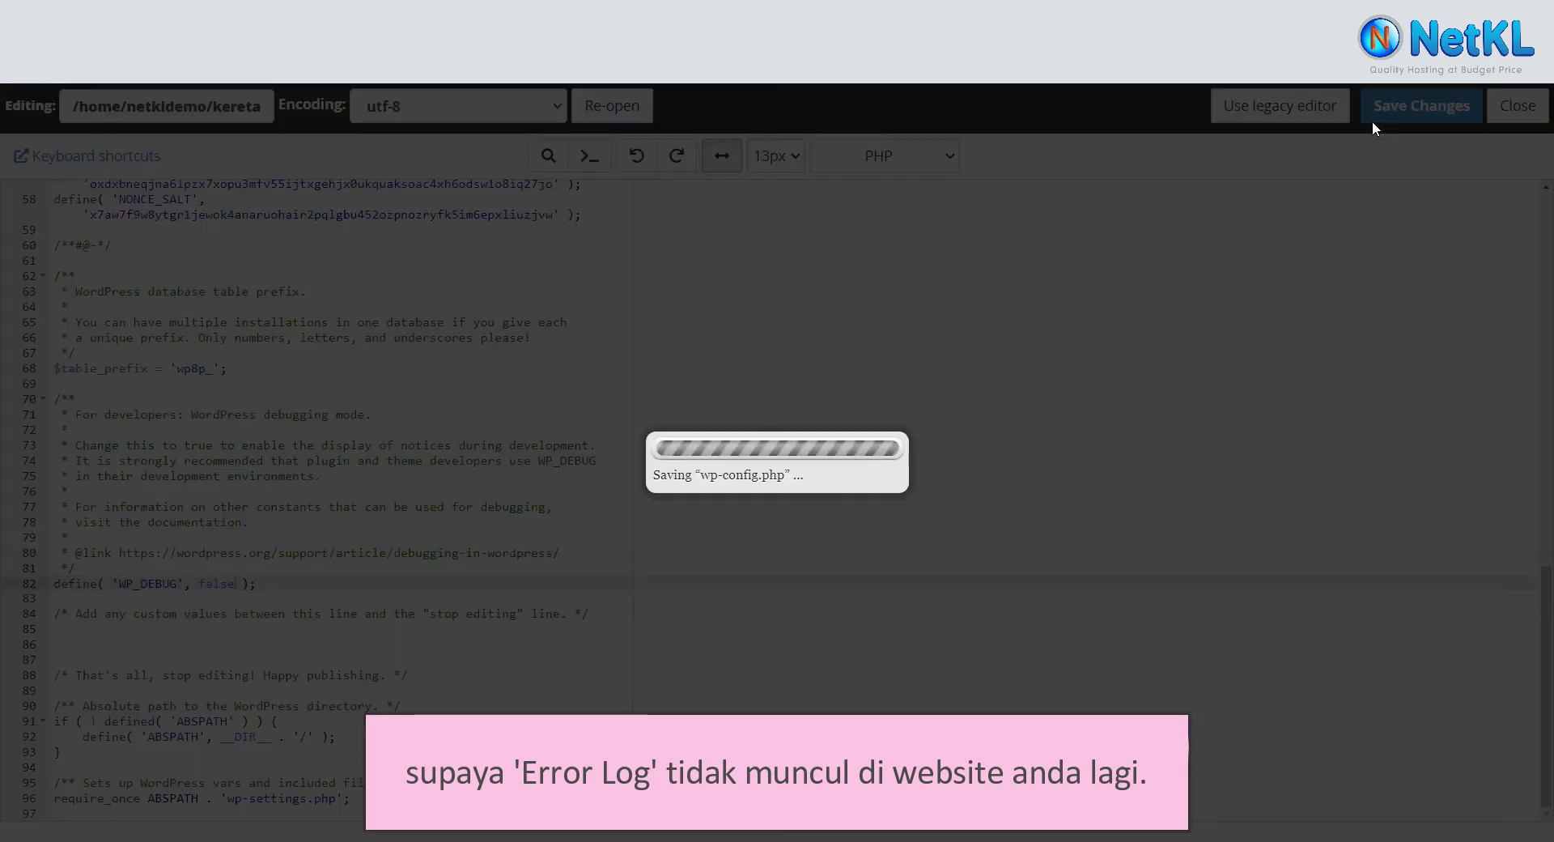